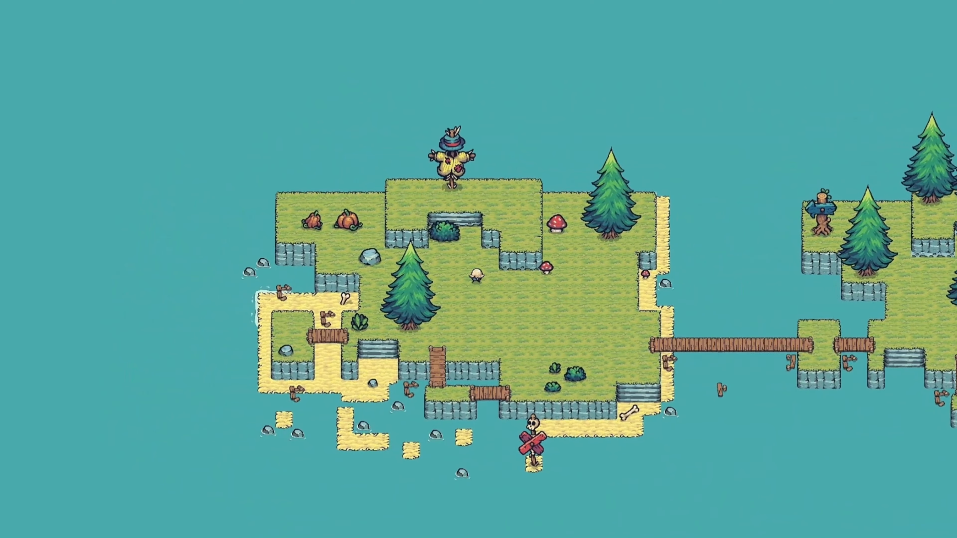
key("Up")
key("Left")
key("Down")
key("Up")
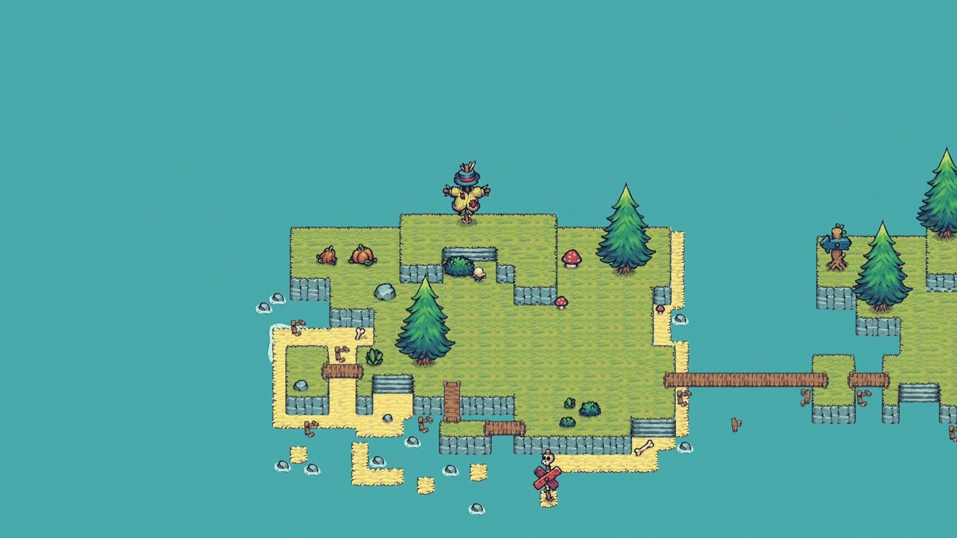
key("Down")
key("Left")
key("Left")
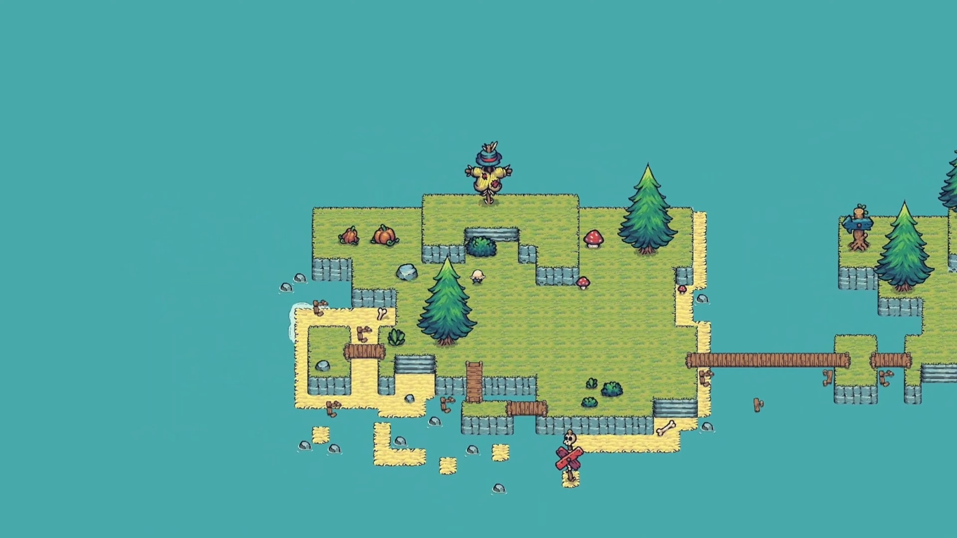
key("Down")
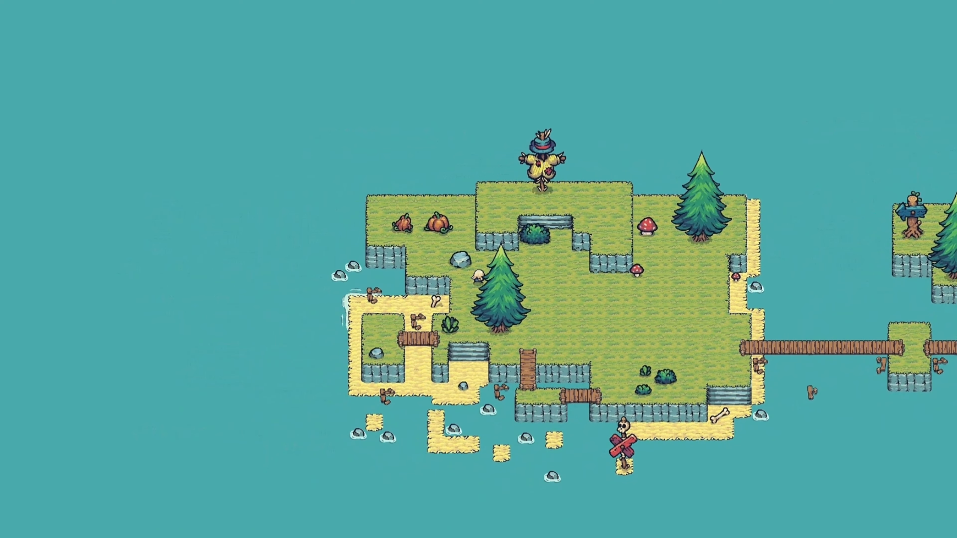
key("Left")
key("Down")
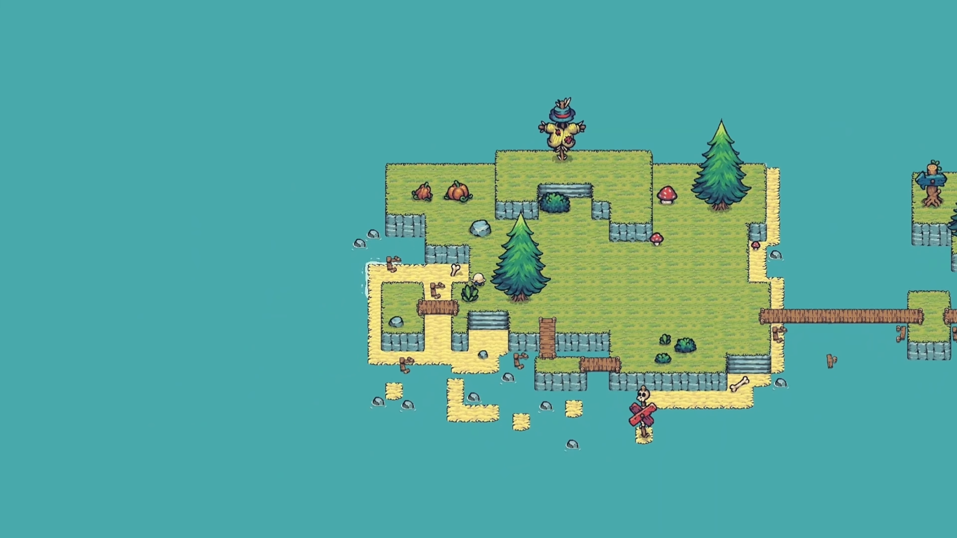
key("Down")
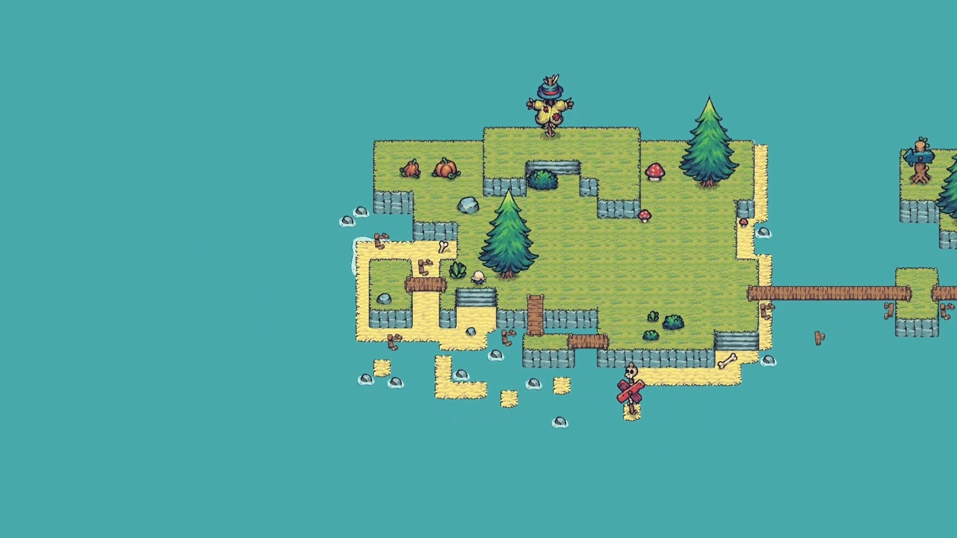
key("Left")
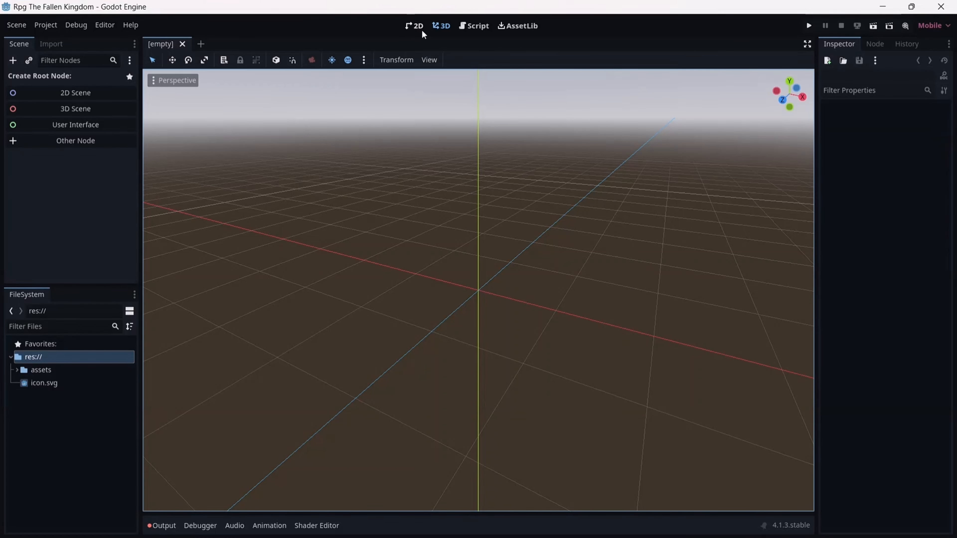
Create a Node2D root for a new scene in the 2D workspace and rename it world.
left_click(416, 26)
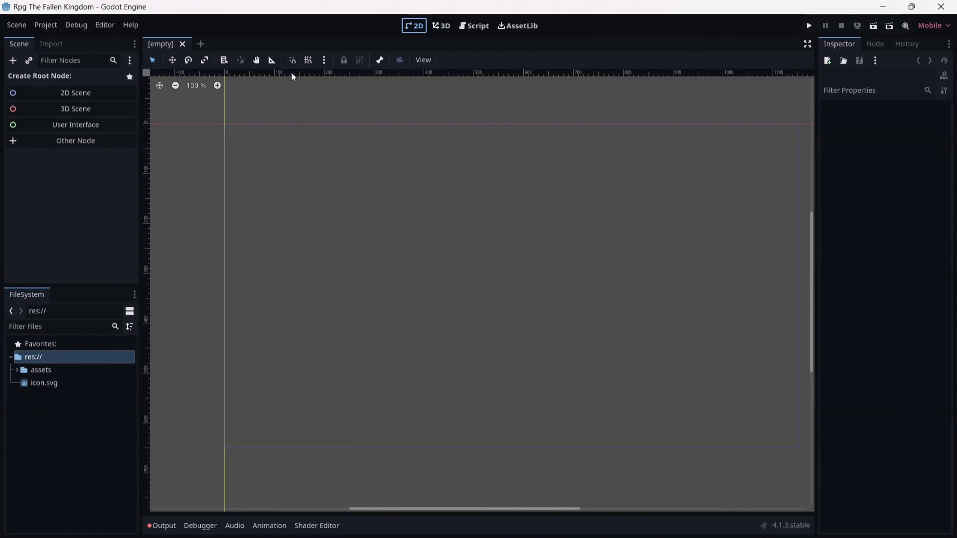
left_click(69, 92)
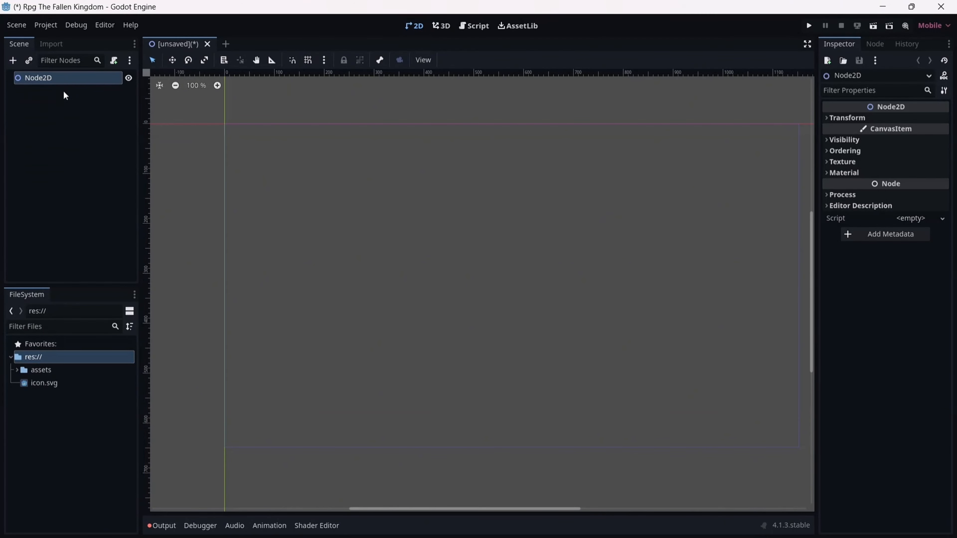
right_click(62, 78)
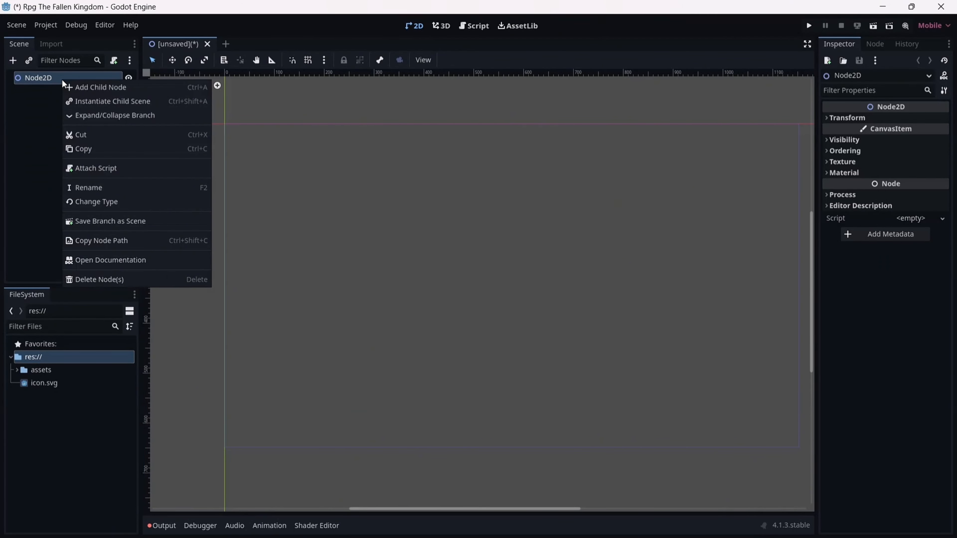
left_click(104, 189)
type("wo")
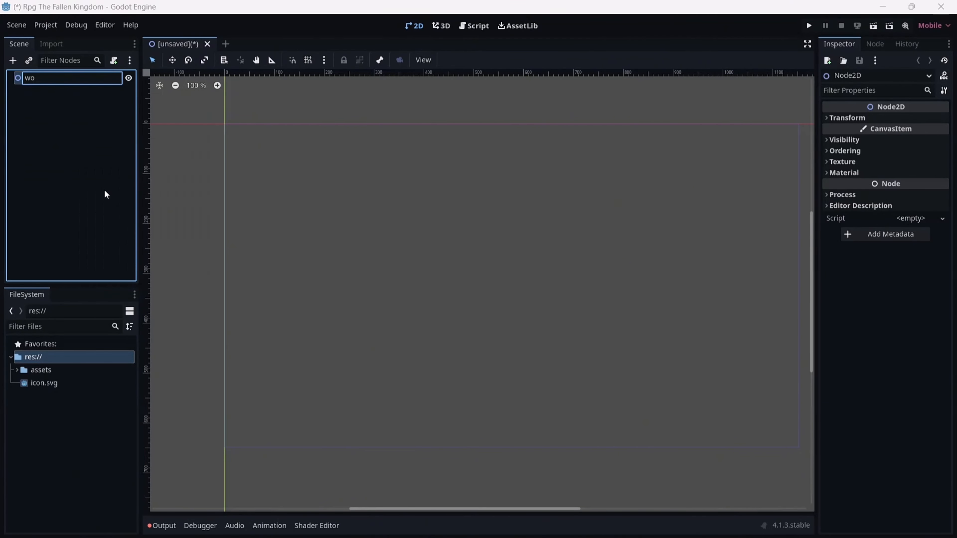
type("rld")
key("Return")
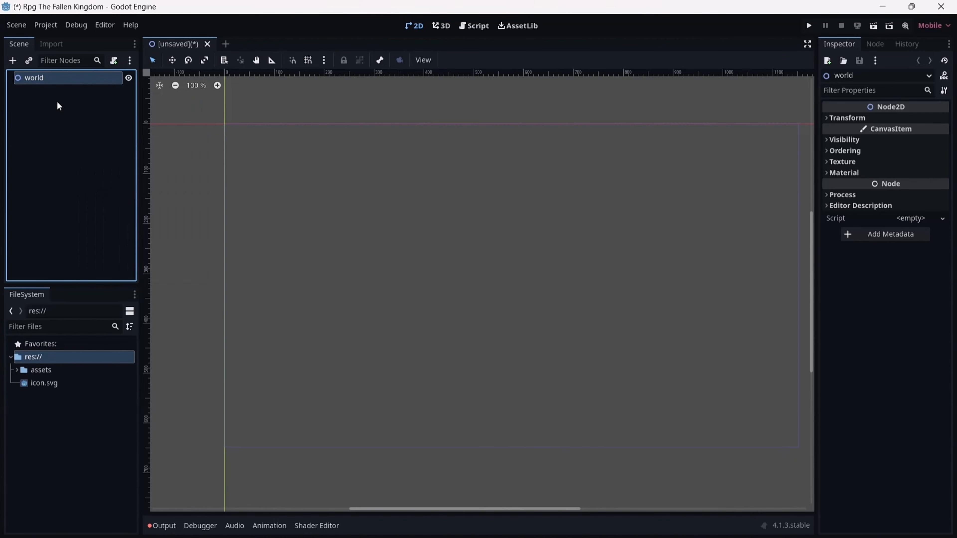
Save the scene as world.tscn inside a new project folder named worlds.
key("ctrl+s")
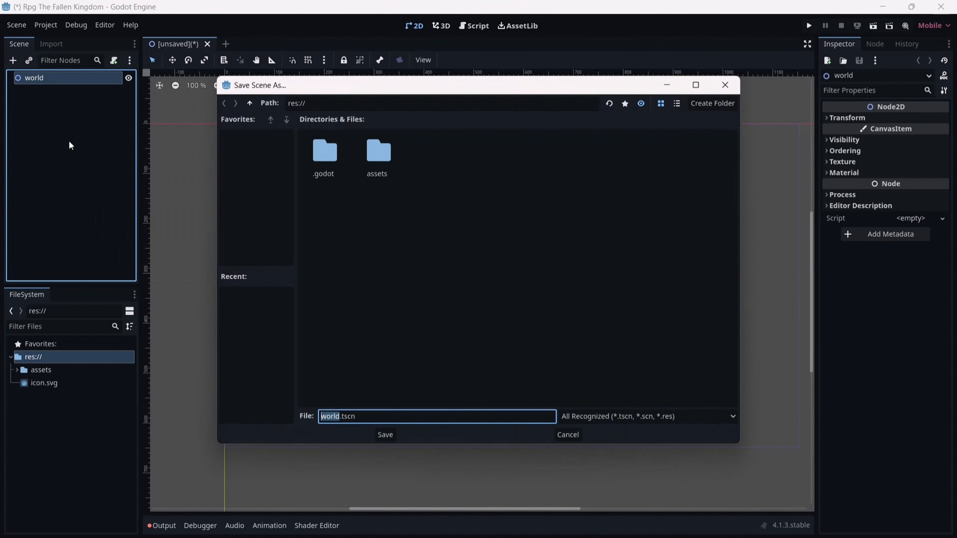
right_click(374, 221)
left_click(424, 228)
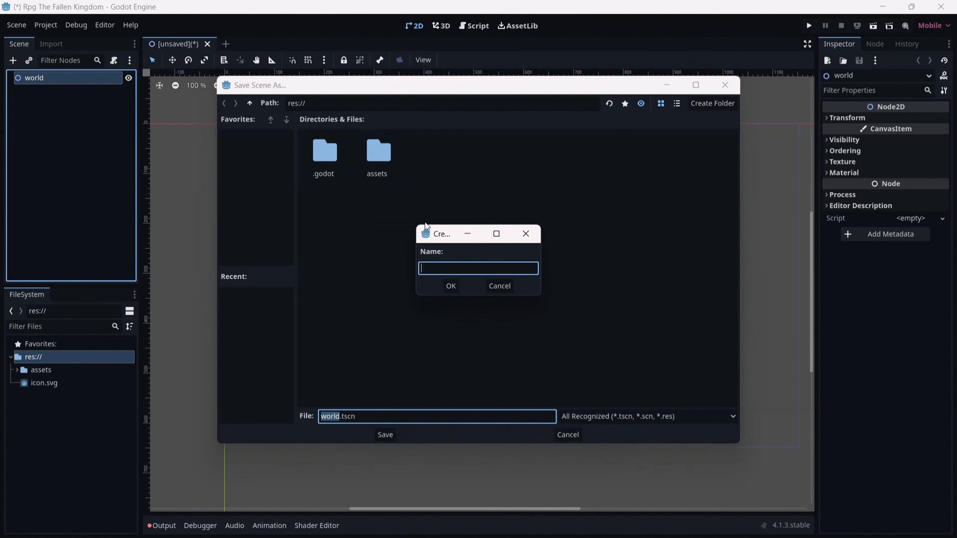
type("worldd")
left_click(452, 286)
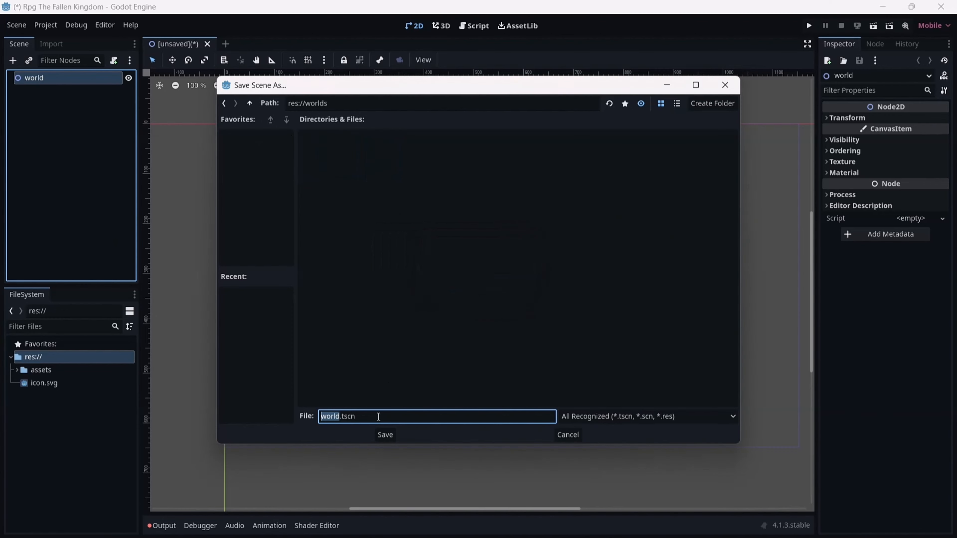
left_click(385, 435)
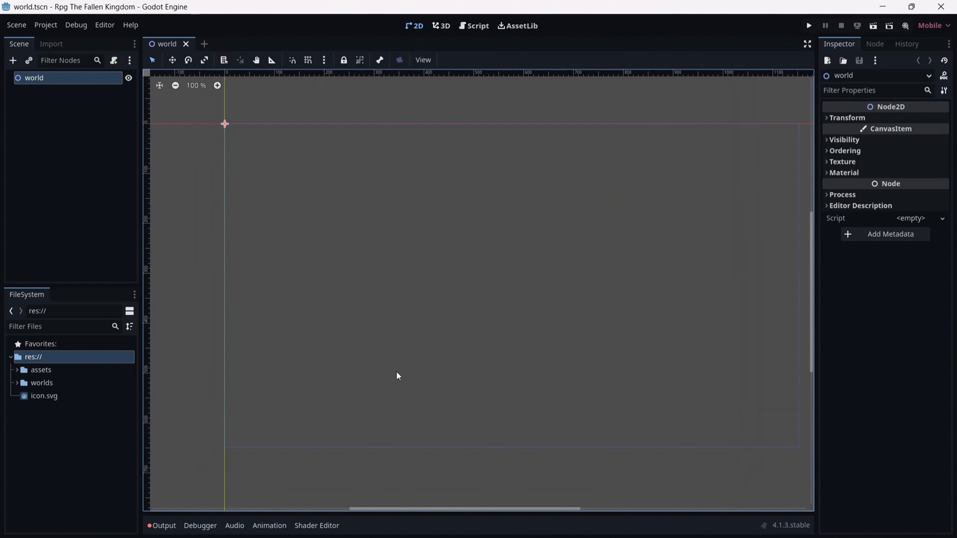
Add a TextureRect node as a child of the world node.
right_click(61, 87)
left_click(89, 94)
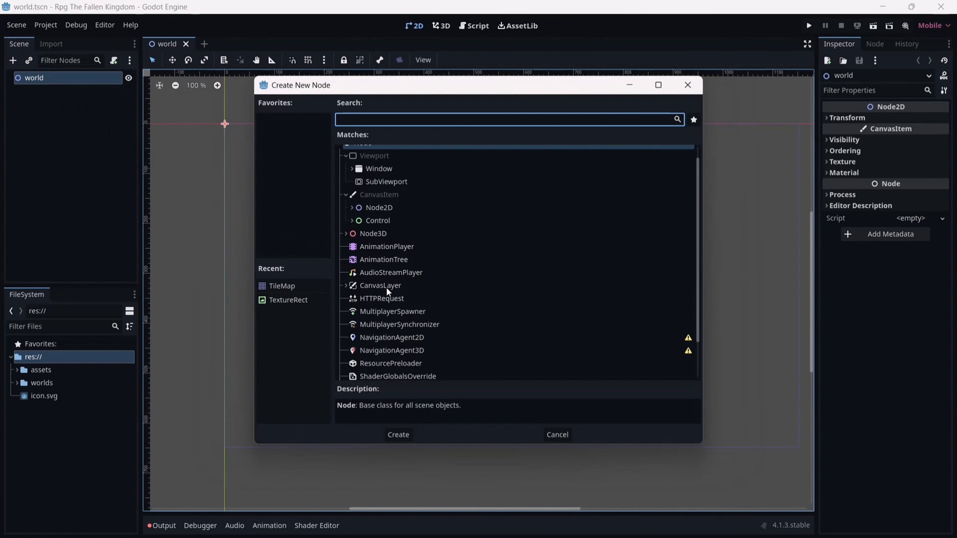
type("te")
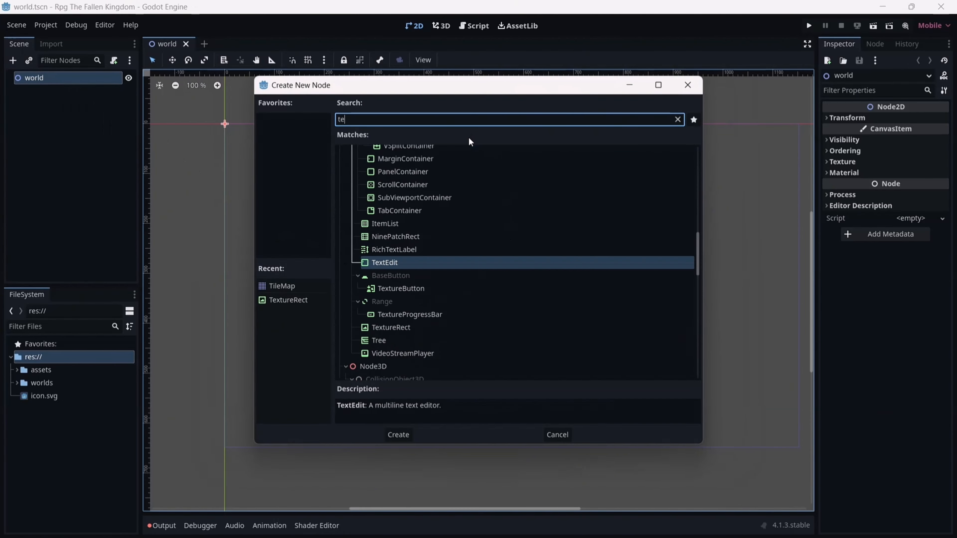
type("xt")
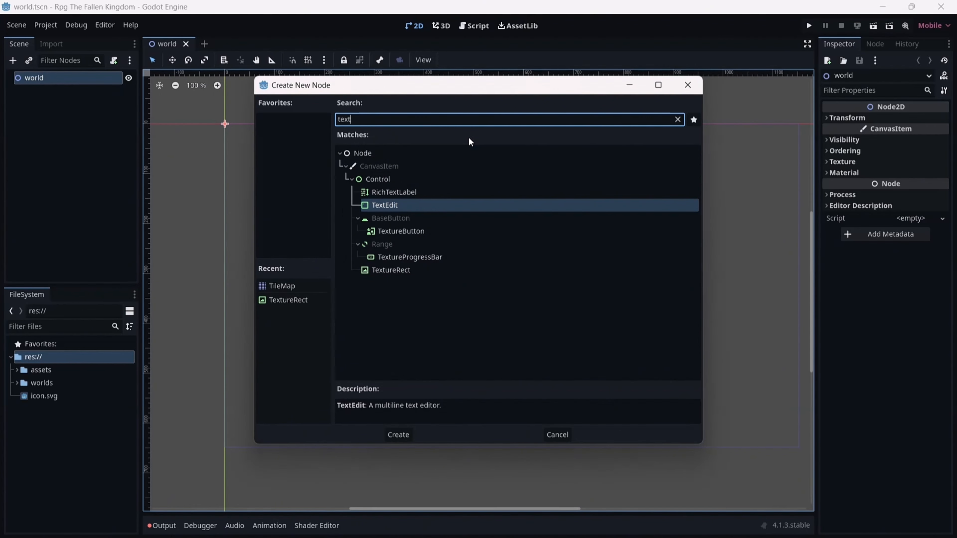
left_click(389, 275)
double_click(390, 272)
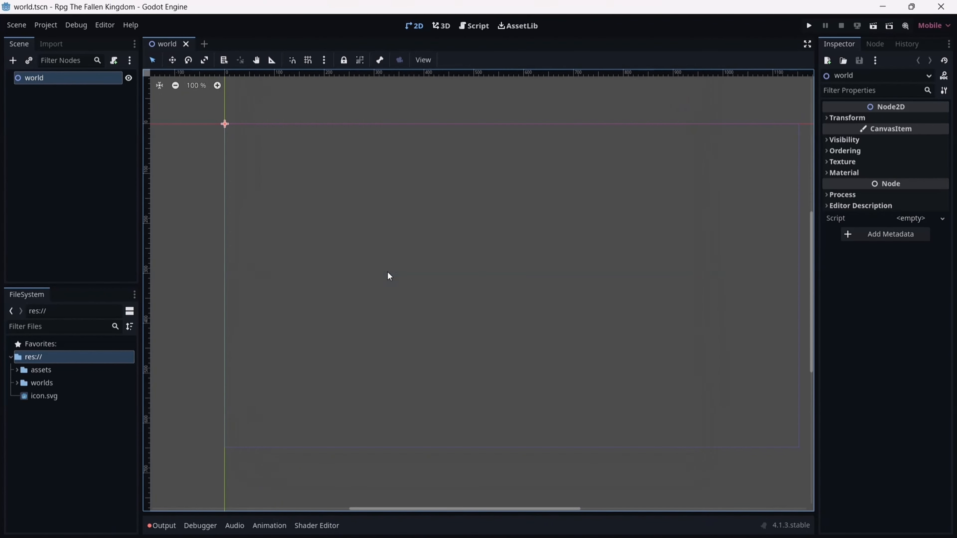
Rename the TextureRect node to background.
left_click(47, 90)
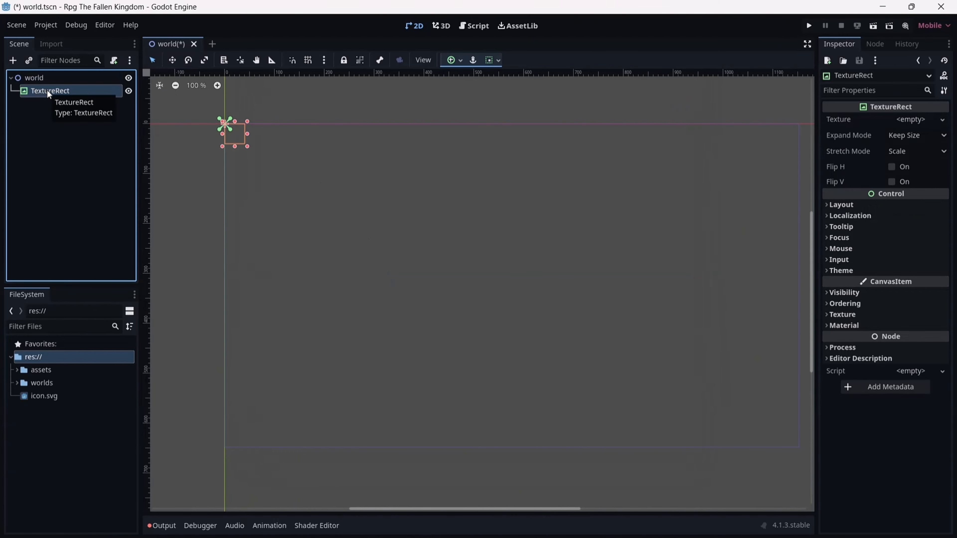
right_click(47, 90)
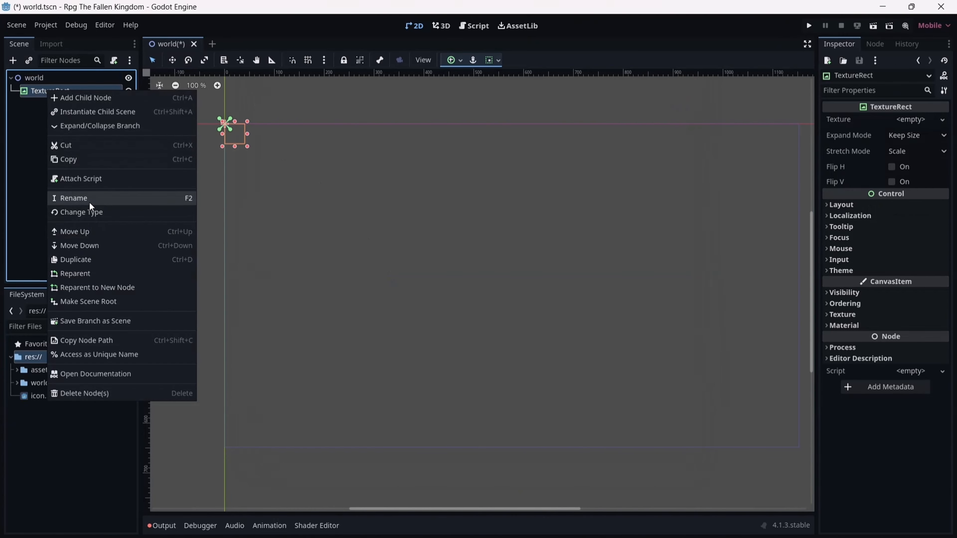
left_click(89, 202)
type("back")
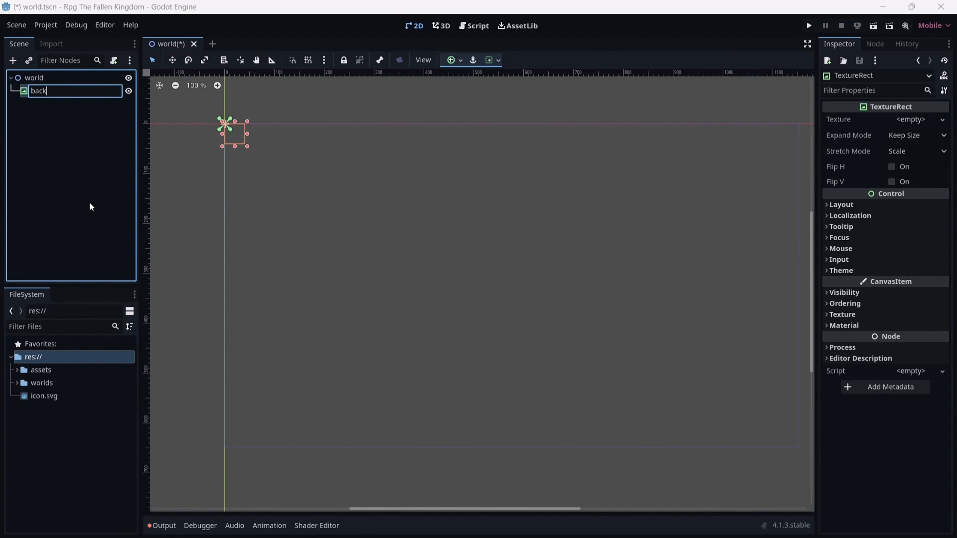
type("ground")
key("Return")
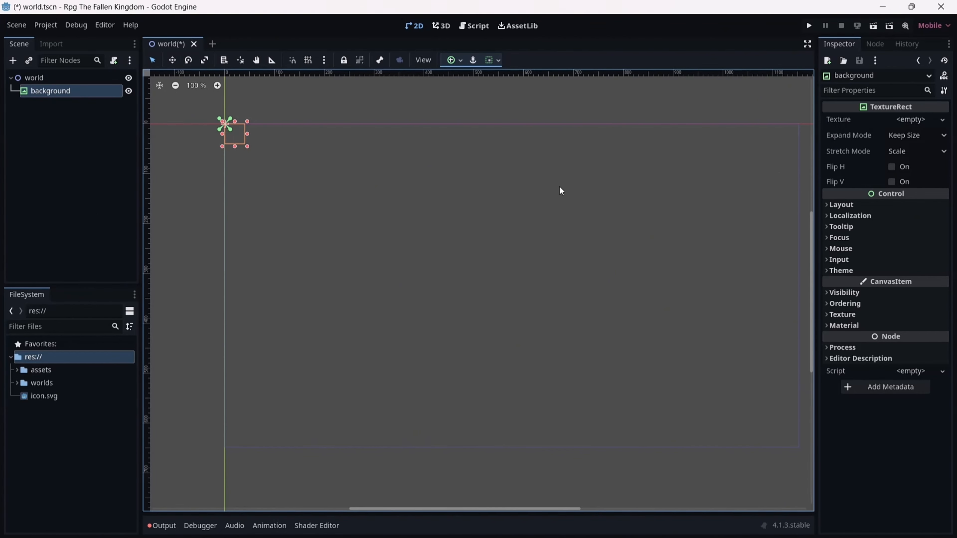
Assign Water.png from the Tiny Swords Terrain/Water assets as the background node's texture.
left_click(17, 370)
left_click(23, 383)
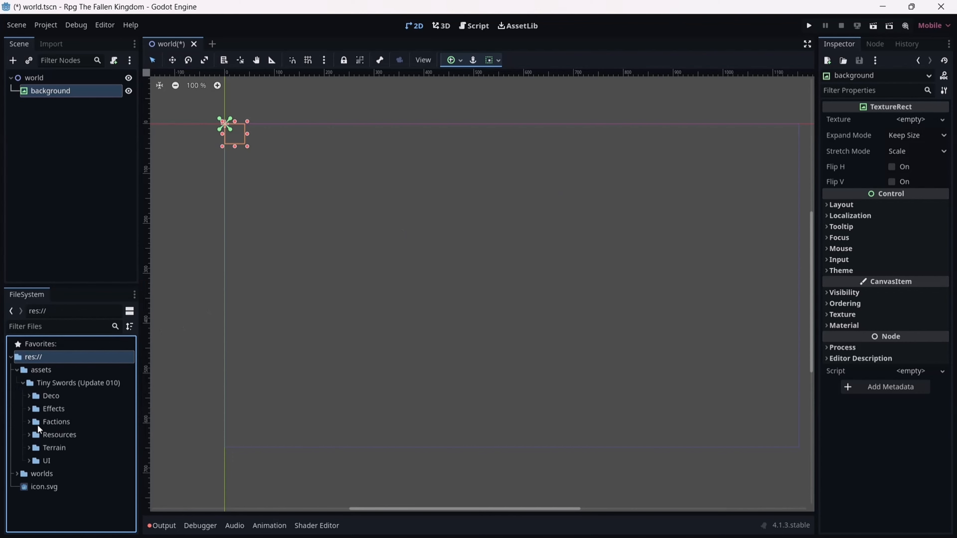
left_click(30, 434)
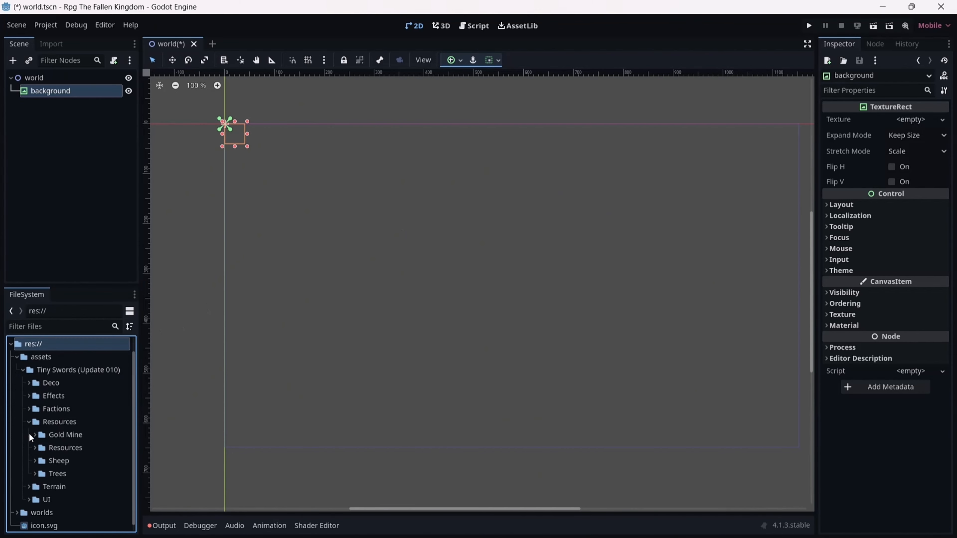
left_click(29, 487)
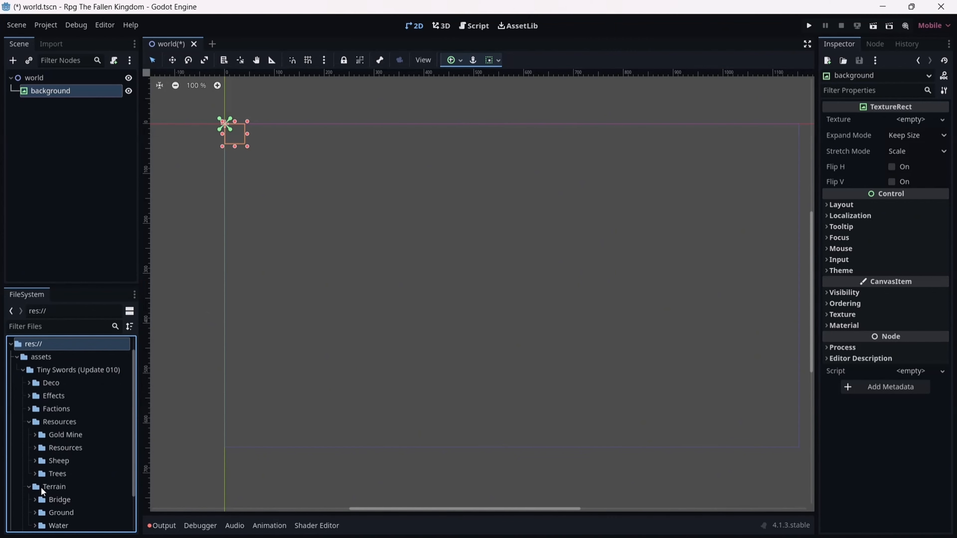
left_click(35, 484)
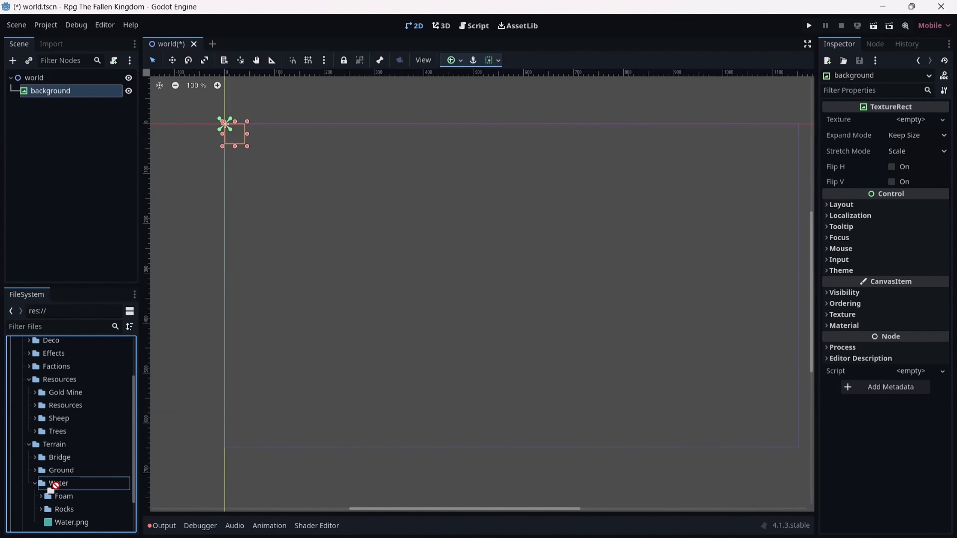
scroll(77, 496, "down", 2)
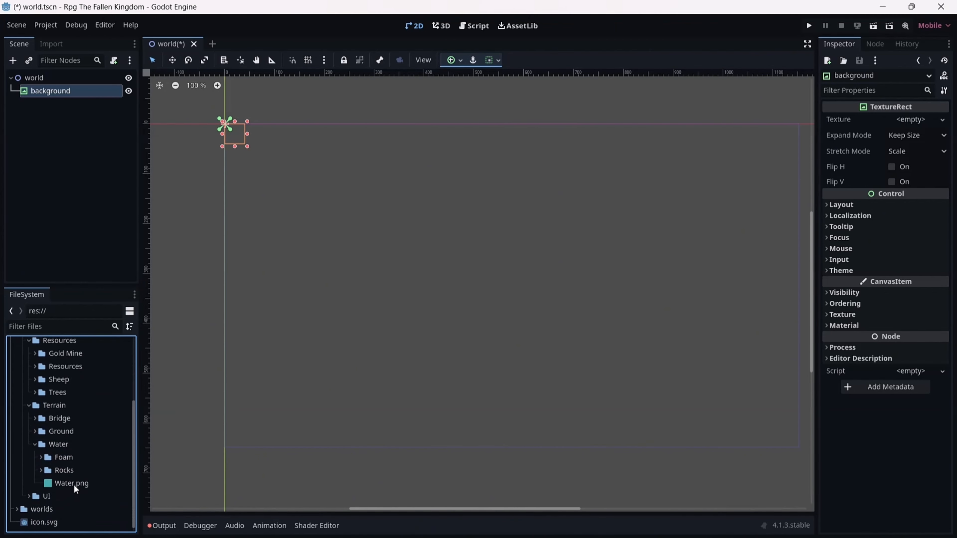
left_click_drag(73, 486, 906, 119)
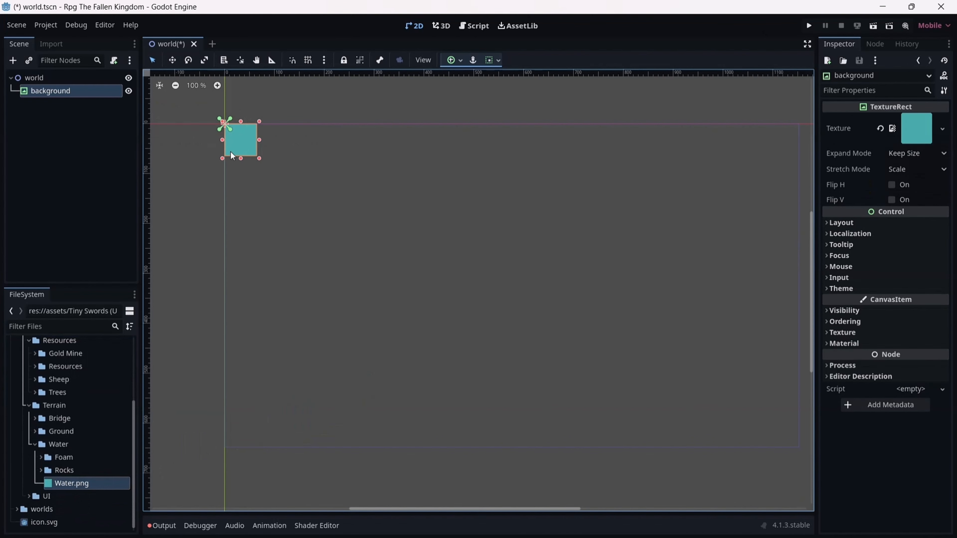
Set the background node's texture filter to Nearest.
left_click(854, 333)
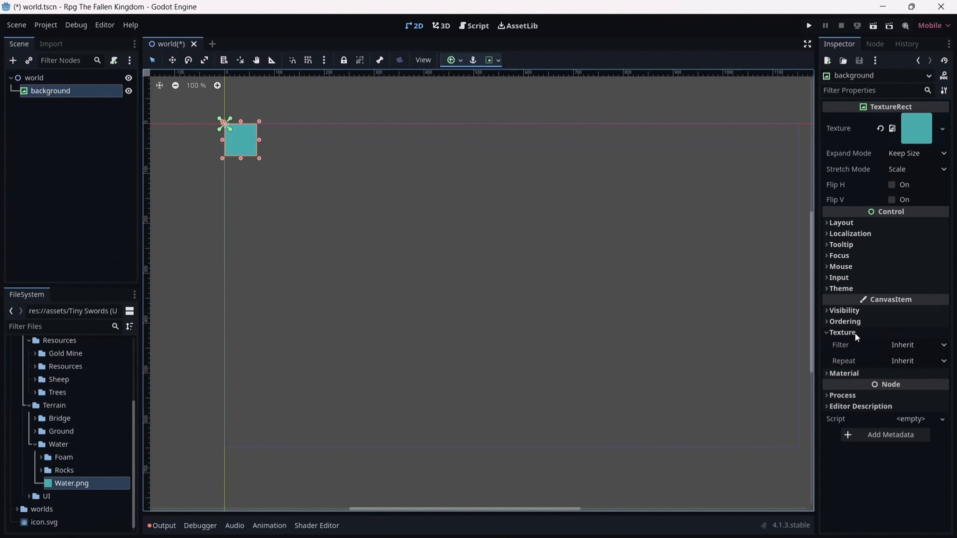
left_click(908, 345)
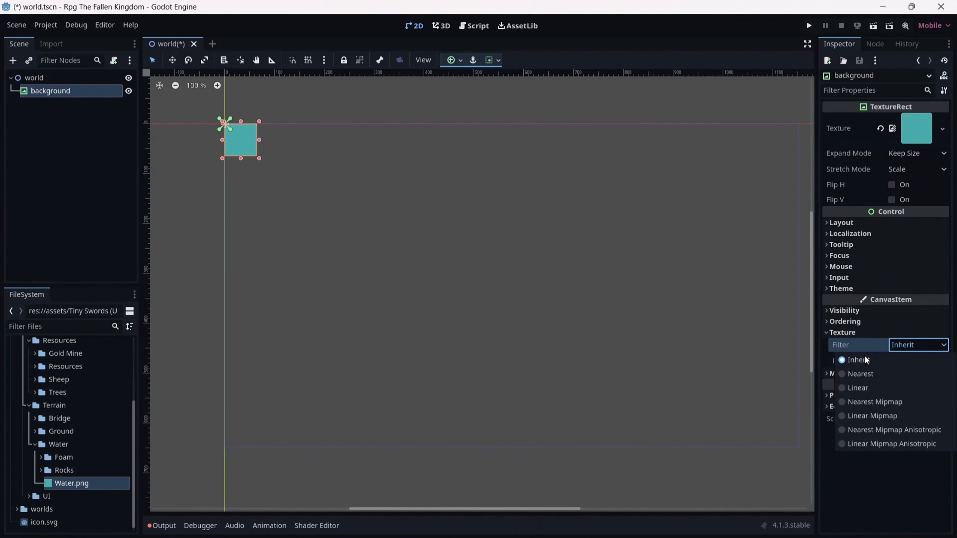
left_click(850, 376)
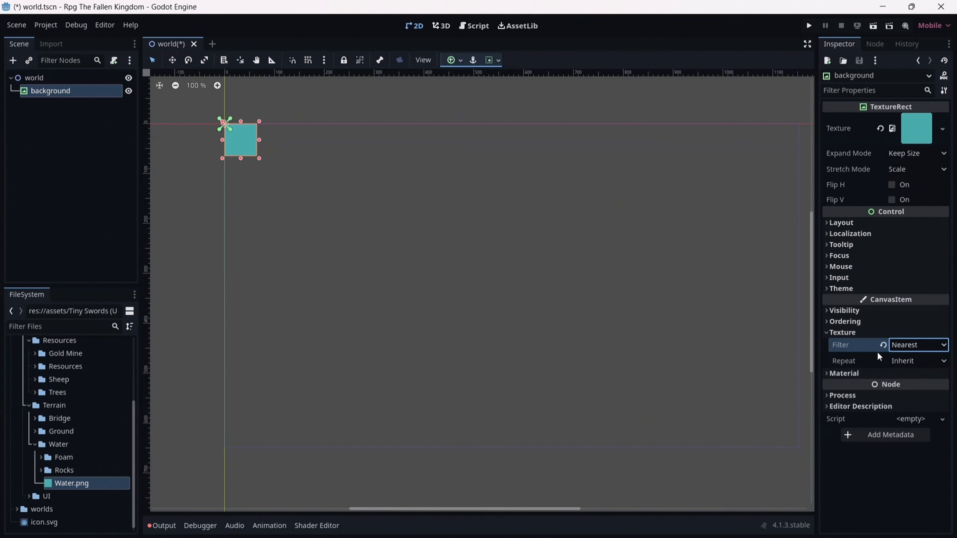
left_click(839, 335)
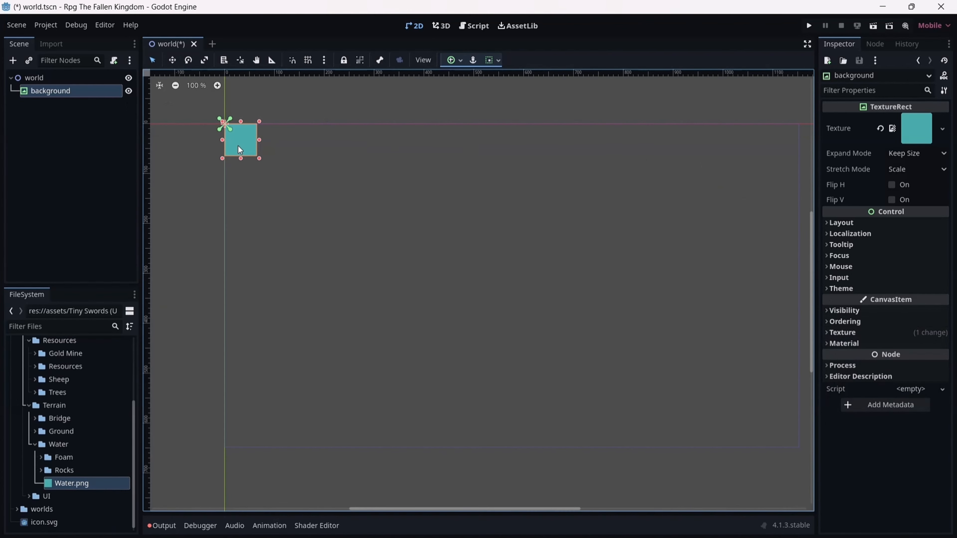
Enlarge the water background and reposition it so it extends beyond the viewport frame on all sides.
scroll(369, 220, "down", 5)
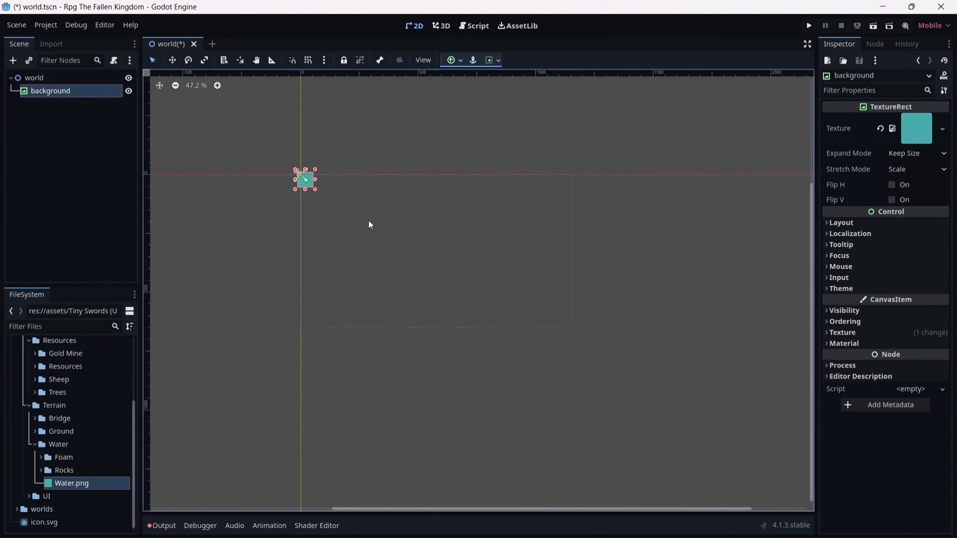
scroll(369, 224, "down", 4)
left_click_drag(339, 204, 604, 380)
left_click_drag(572, 349, 511, 305)
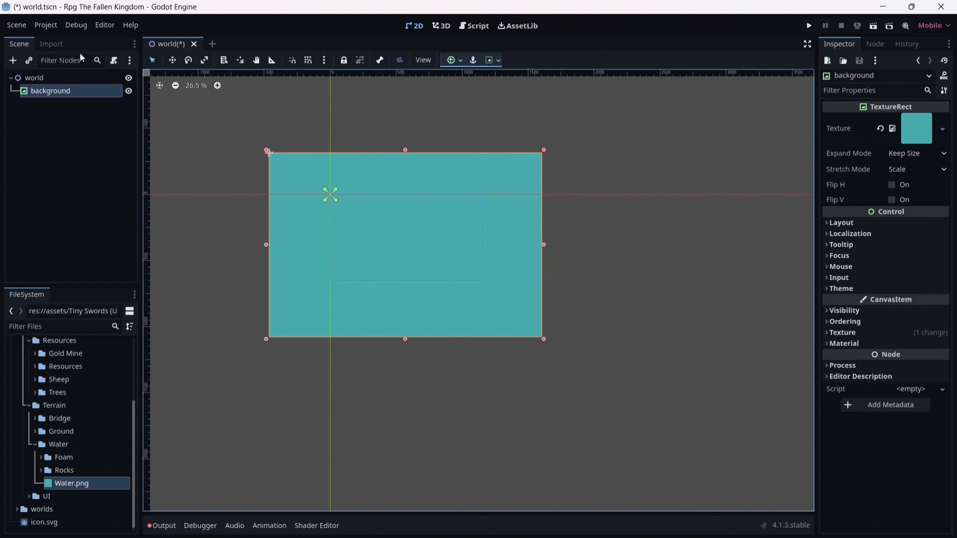
Lock and hide the background node, and save the world scene.
left_click(343, 60)
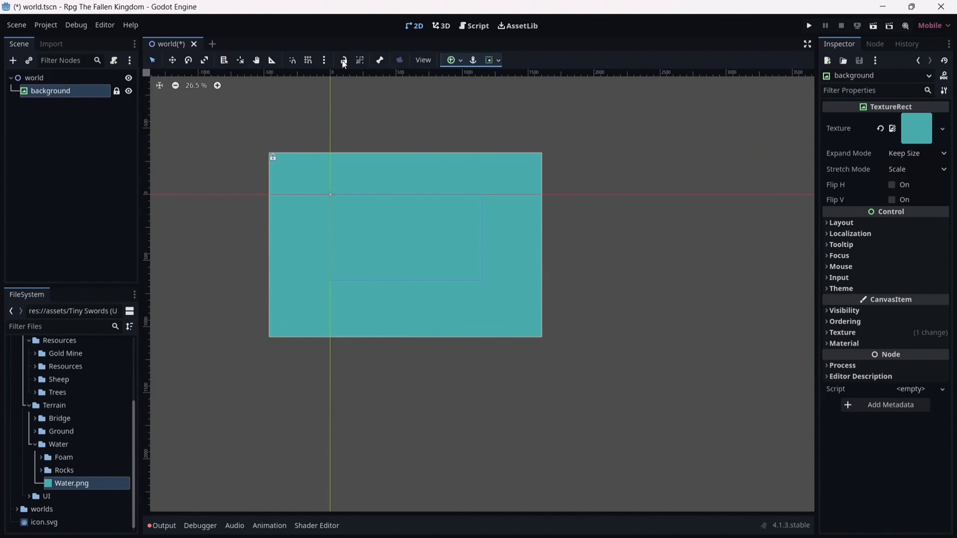
left_click(128, 91)
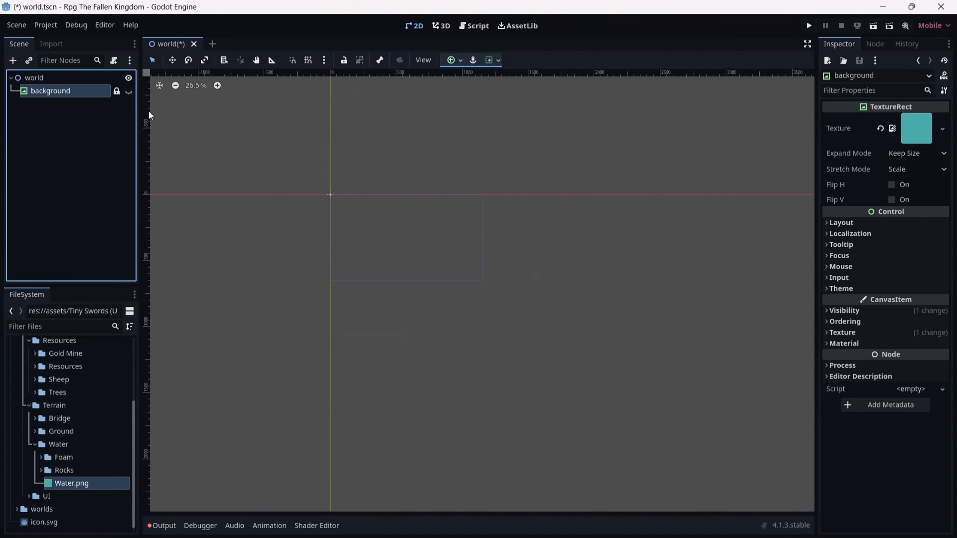
left_click(76, 107)
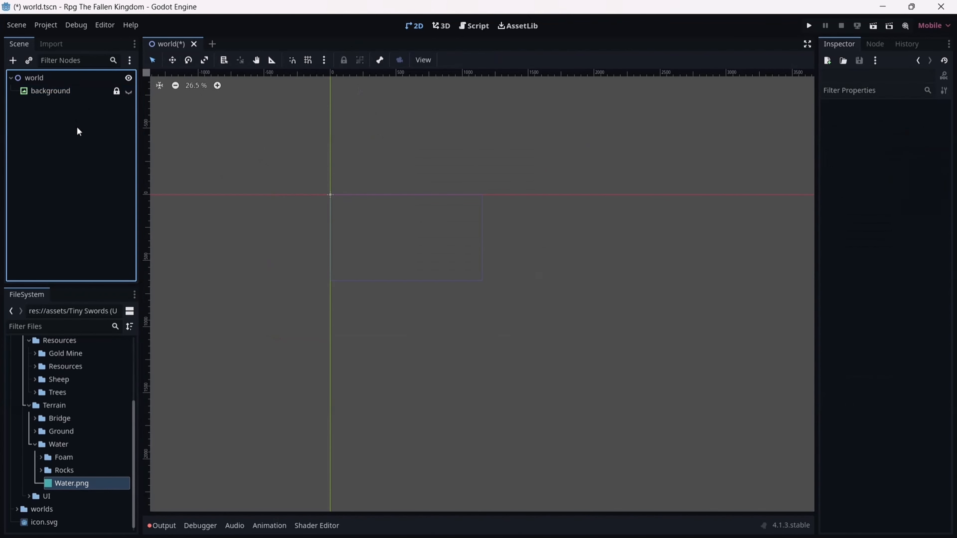
key("ctrl+s")
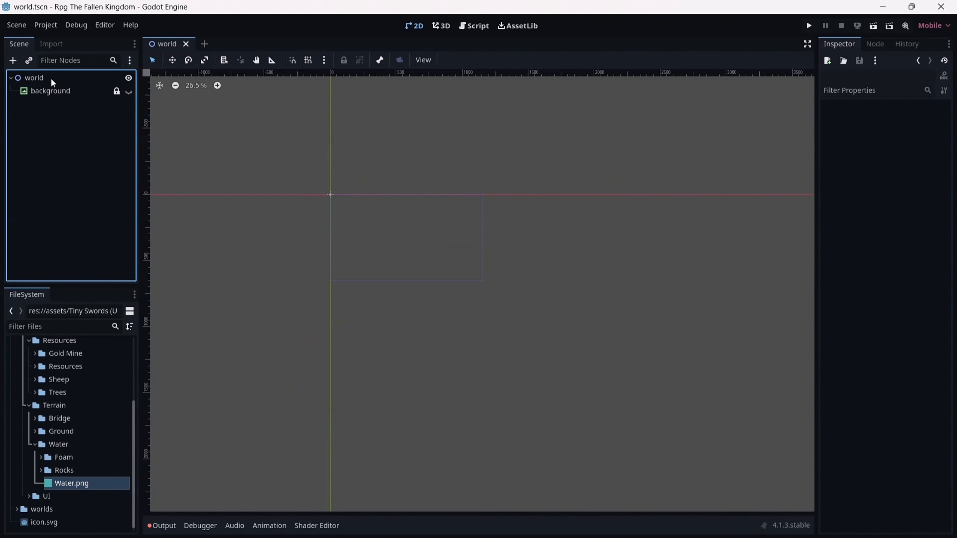
Add a TileMap node as a child of the world node.
left_click(52, 79)
right_click(52, 78)
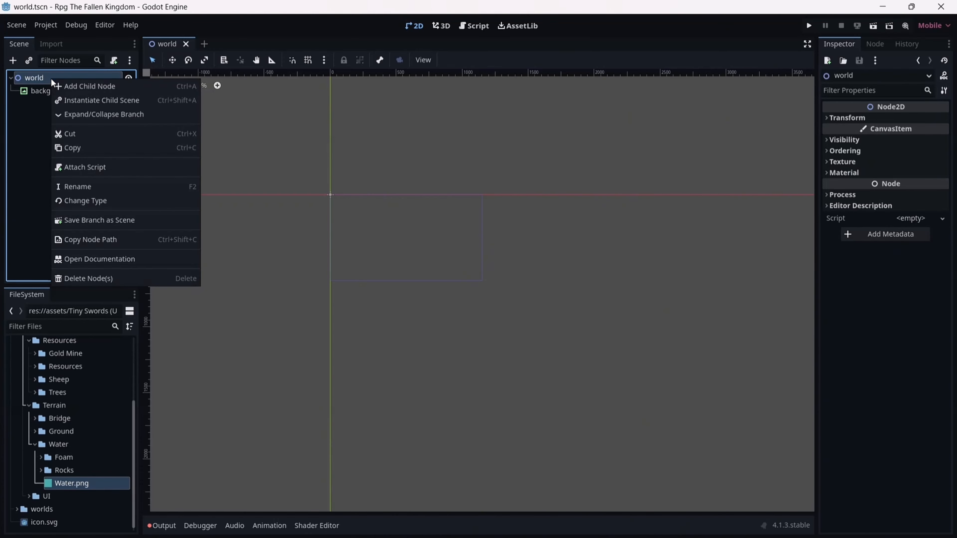
left_click(69, 84)
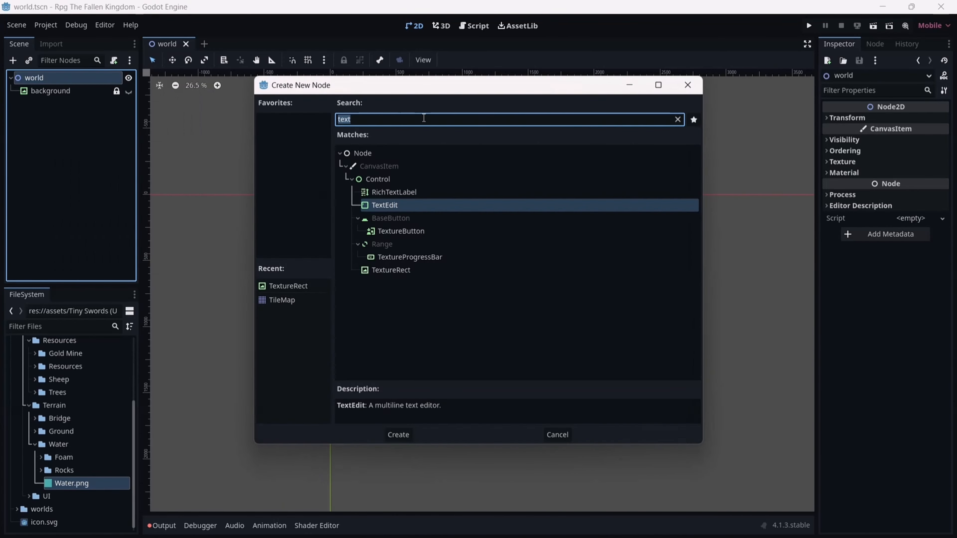
key("BackSpace")
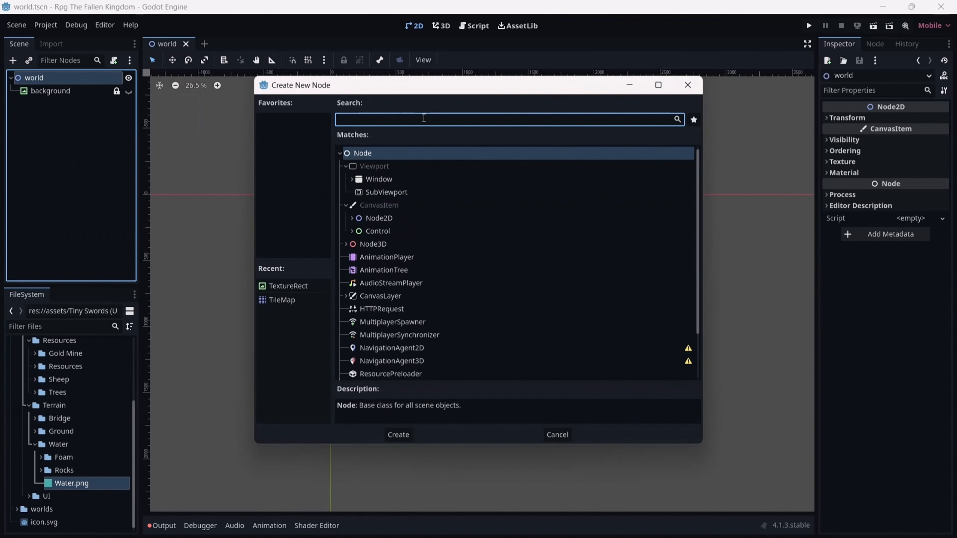
type("tile")
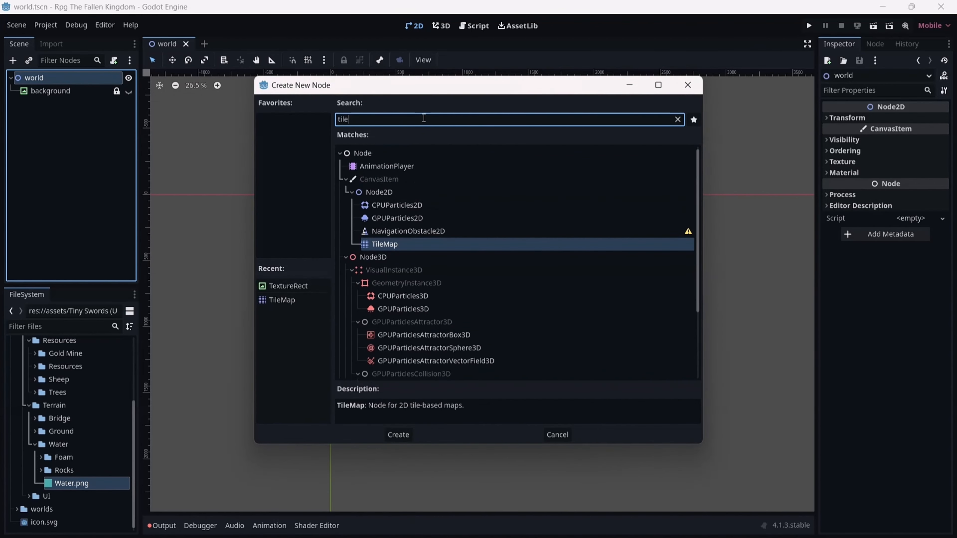
double_click(392, 246)
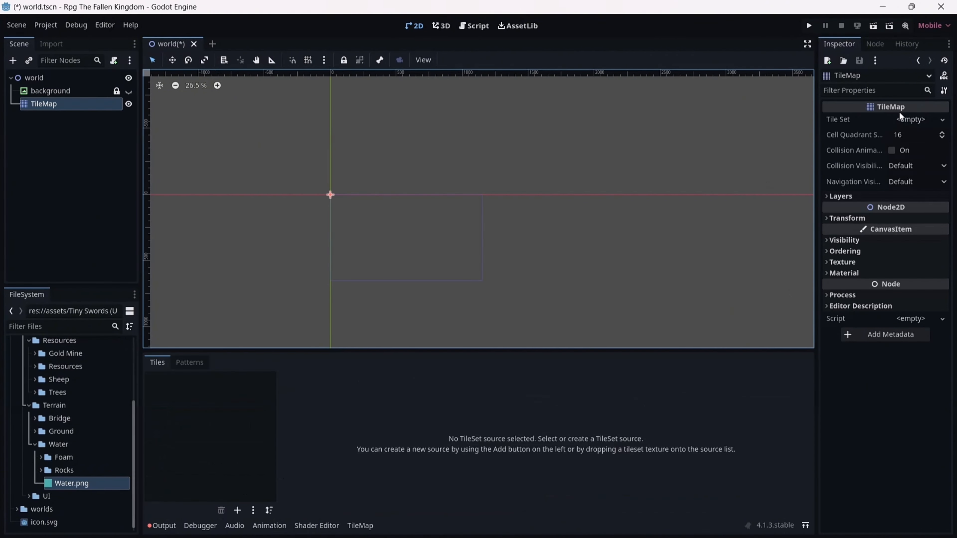
left_click(918, 119)
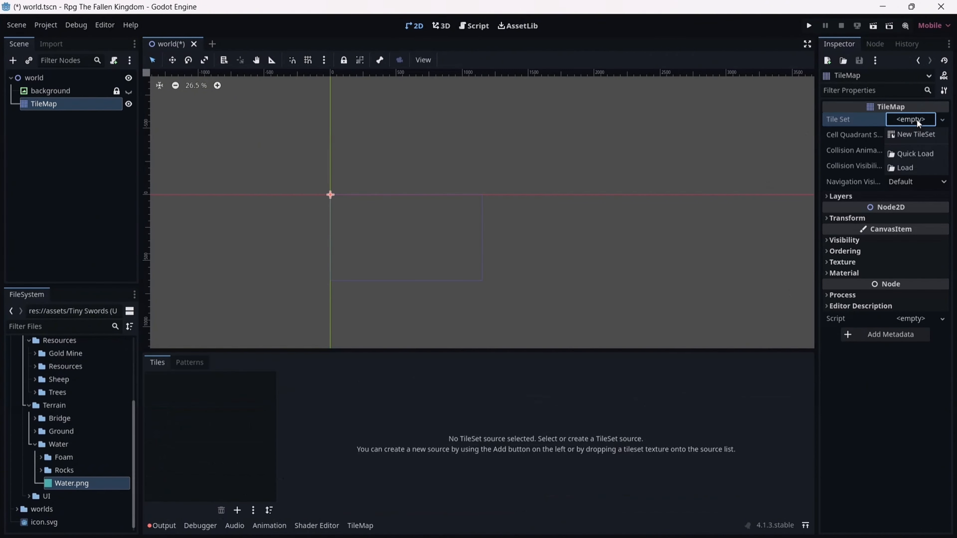
left_click(567, 178)
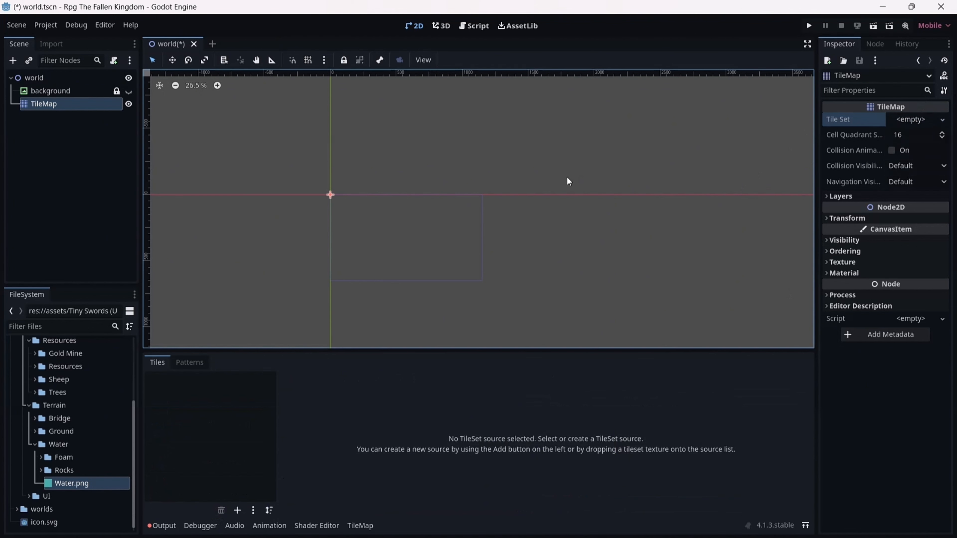
left_click(357, 525)
left_click(357, 525)
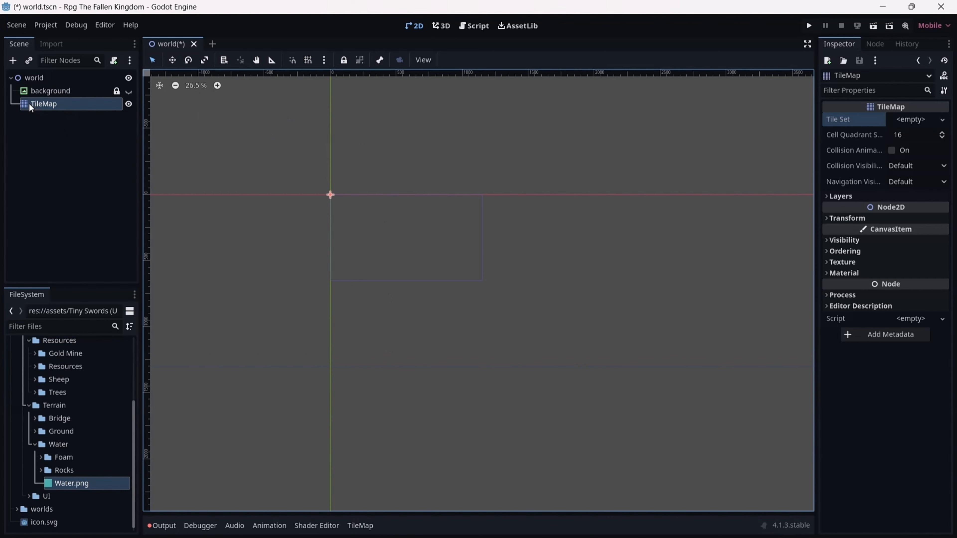
Create a new TileSet for the TileMap node and expand its properties.
left_click(911, 119)
left_click(908, 135)
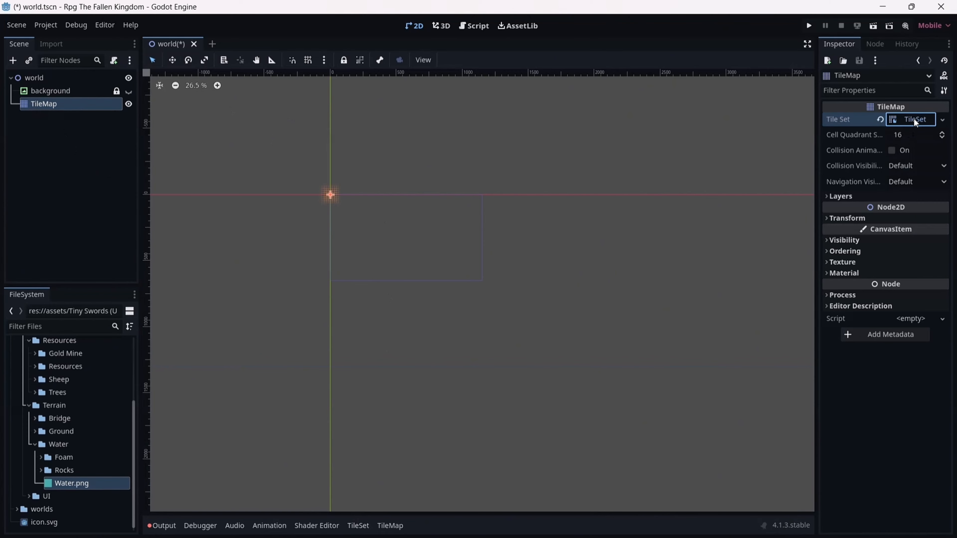
left_click(913, 118)
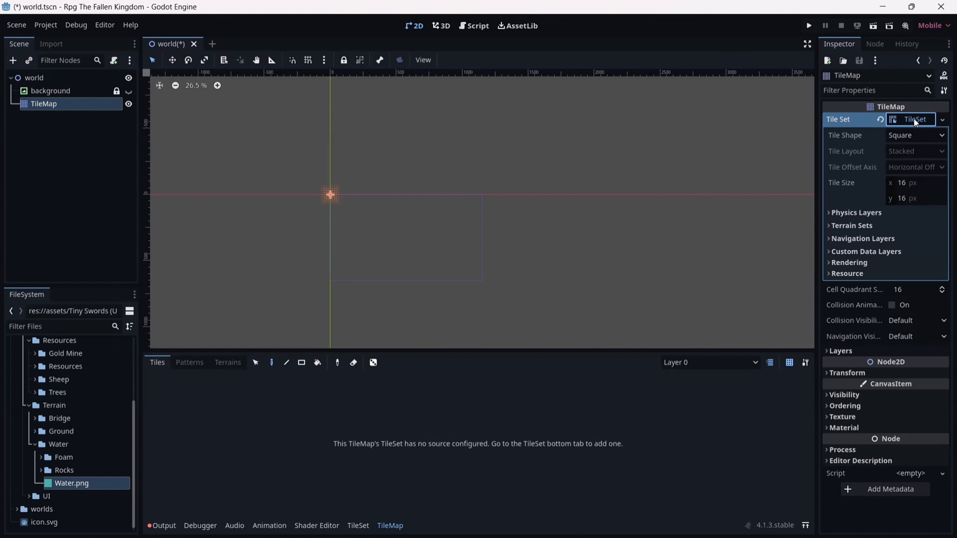
Add Shadows.png, Tilemap_Elevation.png and Tilemap_Flat.png from Terrain/Ground to the TileSet as atlases with automatically created tiles.
left_click(357, 526)
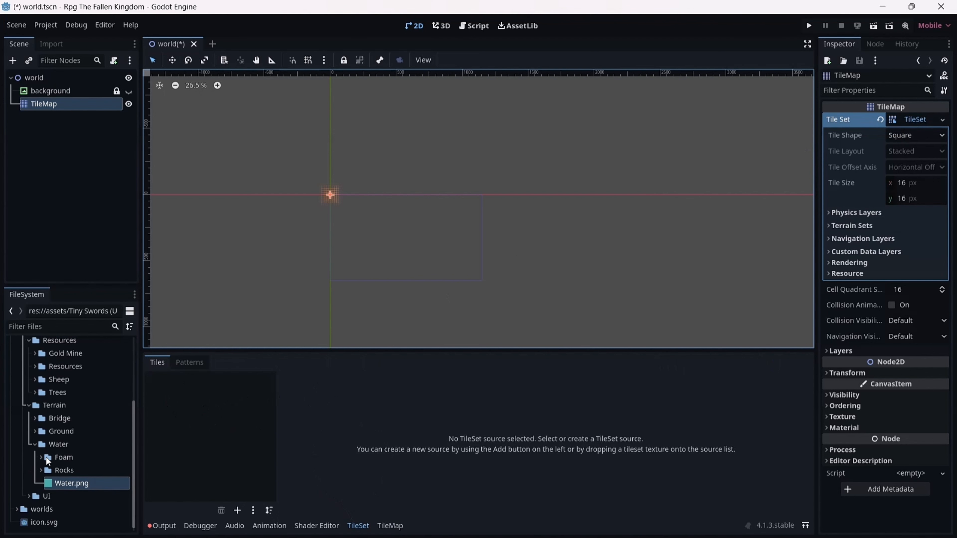
left_click(36, 444)
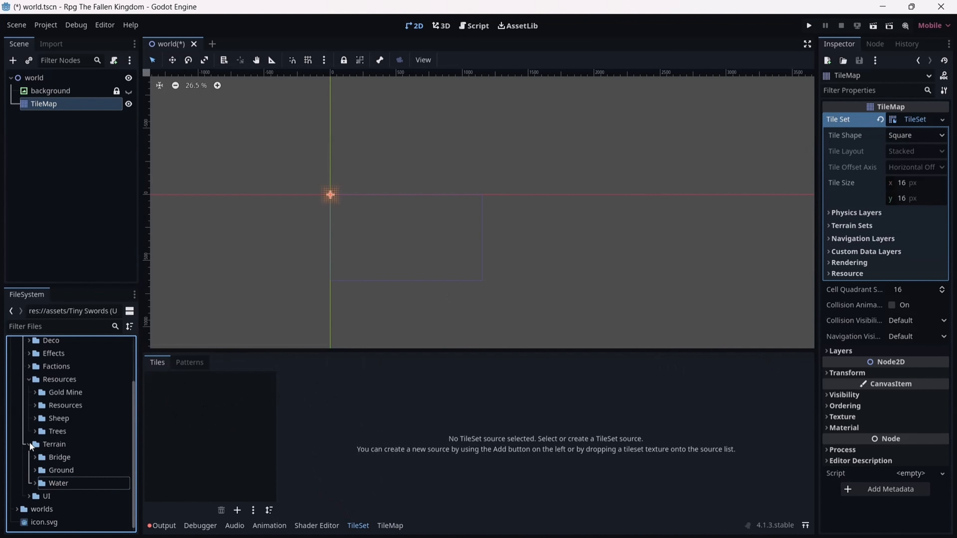
left_click(35, 470)
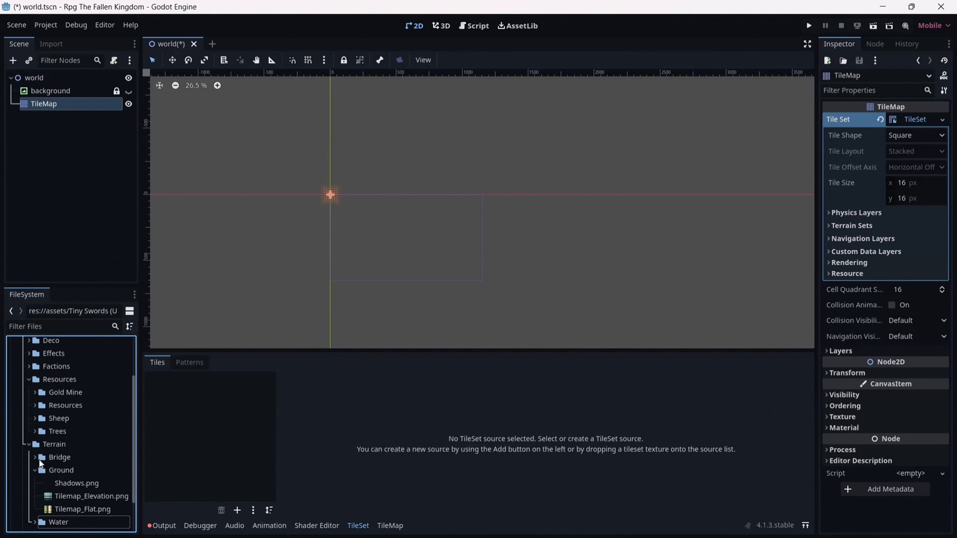
left_click_drag(83, 480, 184, 404)
key("Return")
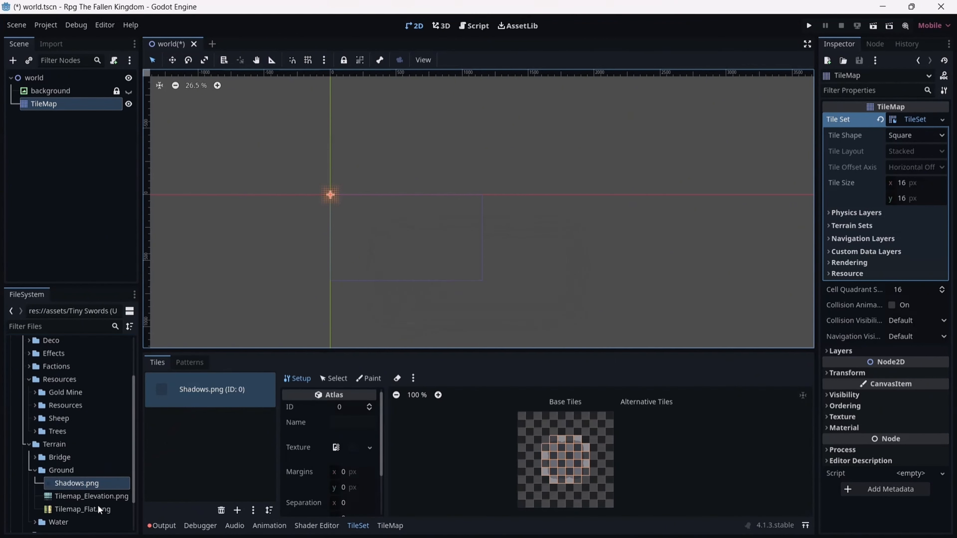
left_click_drag(94, 497, 276, 410)
key("Return")
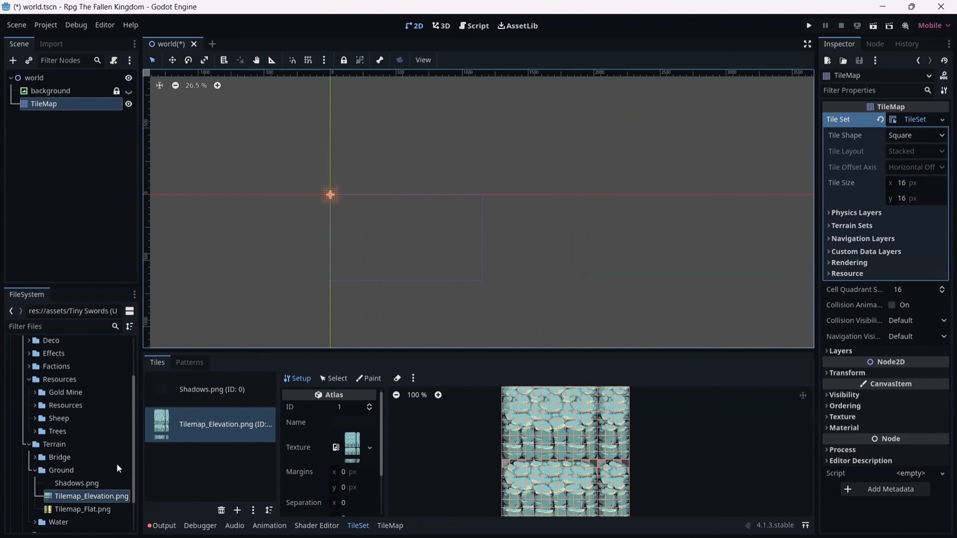
scroll(94, 486, "down", 2)
left_click_drag(76, 471, 203, 474)
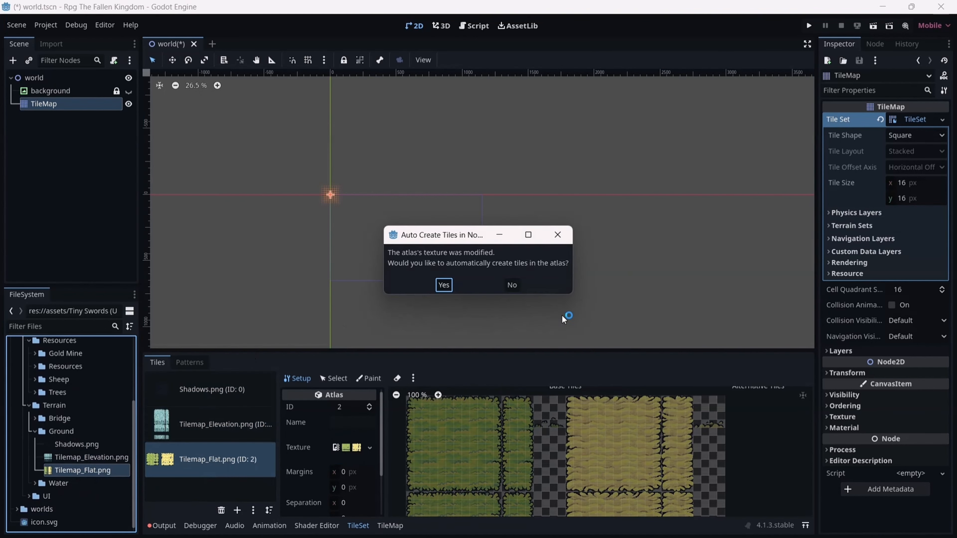
left_click(443, 284)
Add Bridge_All.png from Terrain/Bridge to the TileSet as an atlas with automatically created tiles.
left_click(34, 418)
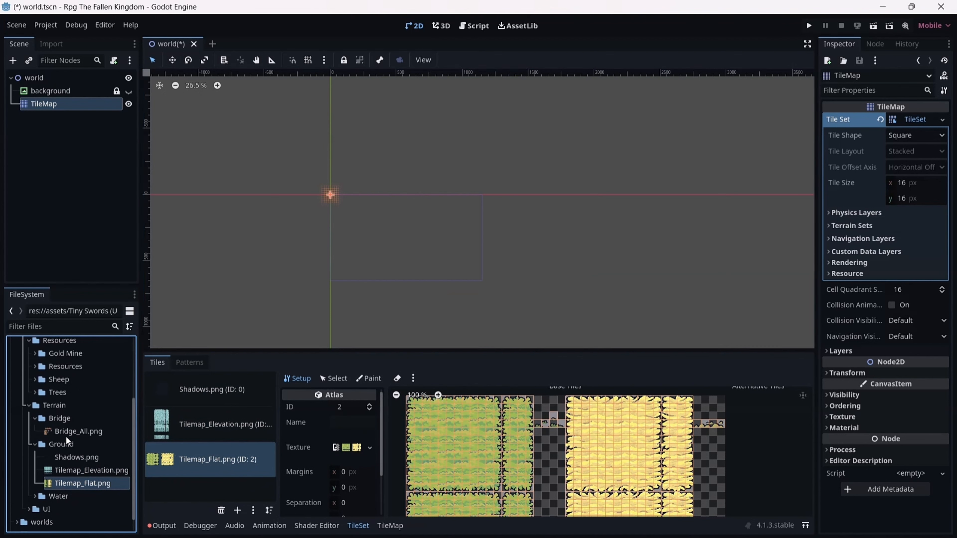
left_click_drag(66, 433, 216, 477)
left_click(444, 285)
Examine the tile layout of the Tilemap_Elevation.png atlas.
scroll(211, 415, "up", 1)
left_click(169, 425)
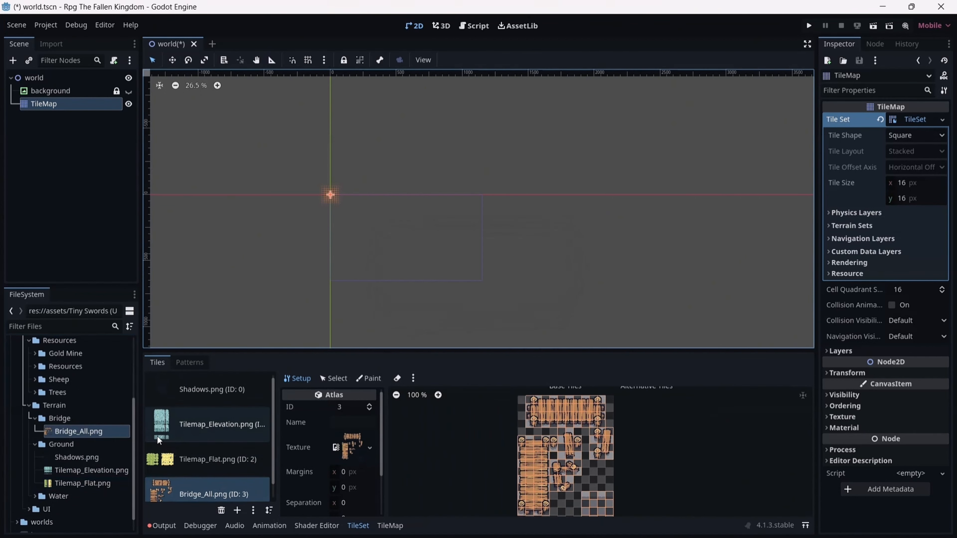
middle_click_drag(535, 428, 490, 434)
right_click(490, 433)
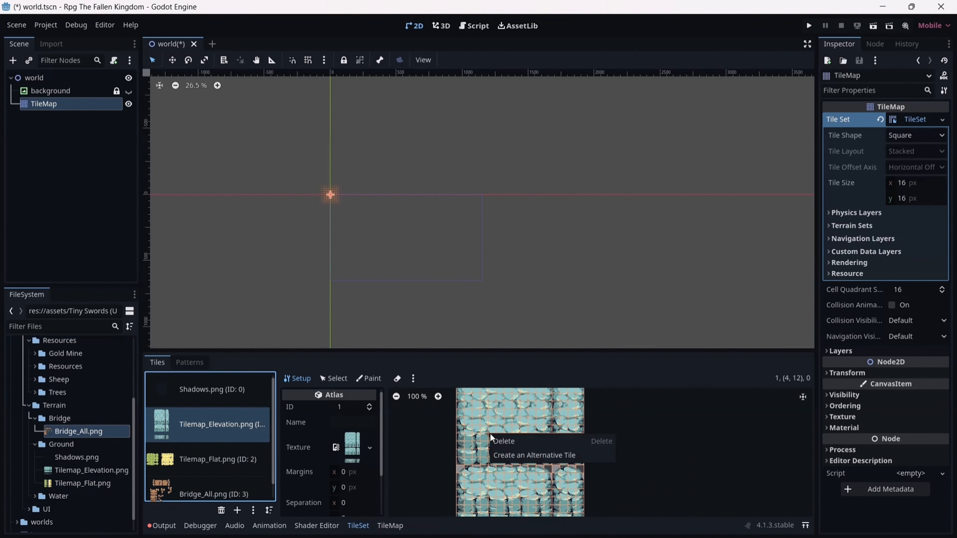
left_click(477, 430)
scroll(477, 430, "down", 4)
scroll(477, 430, "up", 1)
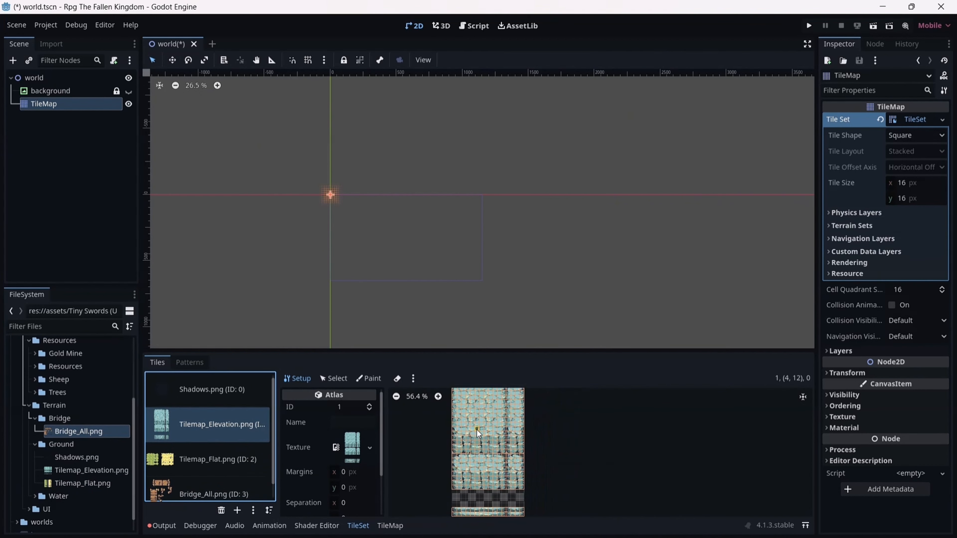
Collapse the Terrain, Resources and Tiny Swords (Update 010) folders in the project file tree.
left_click(29, 405)
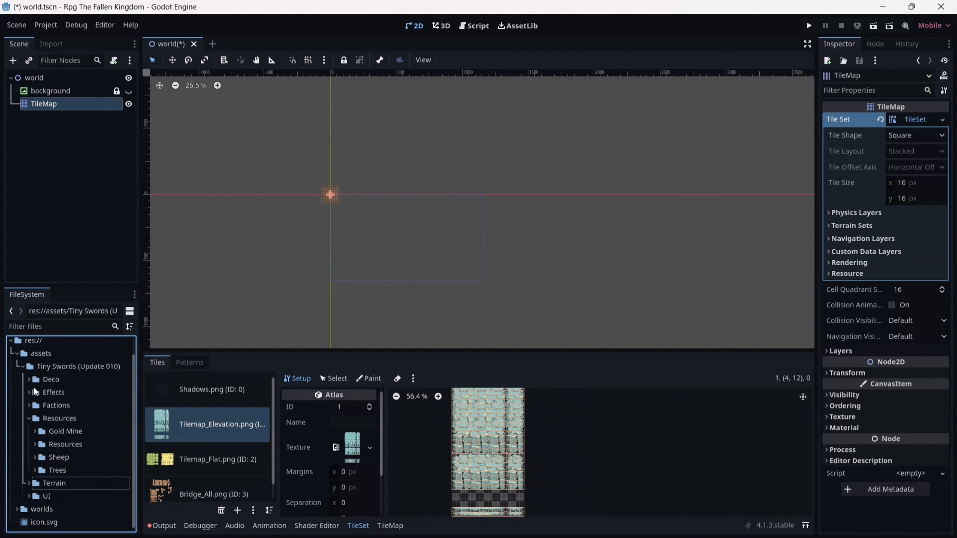
left_click(29, 418)
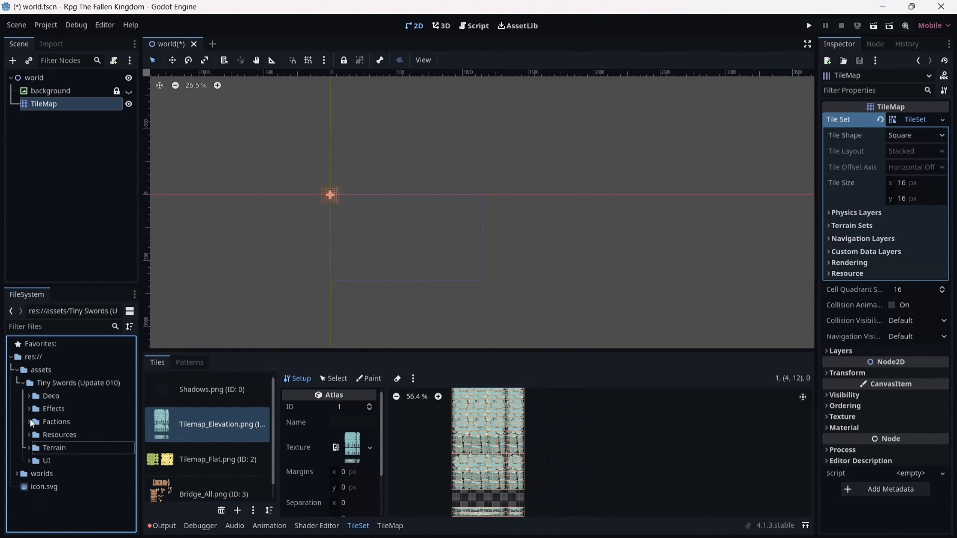
left_click(23, 382)
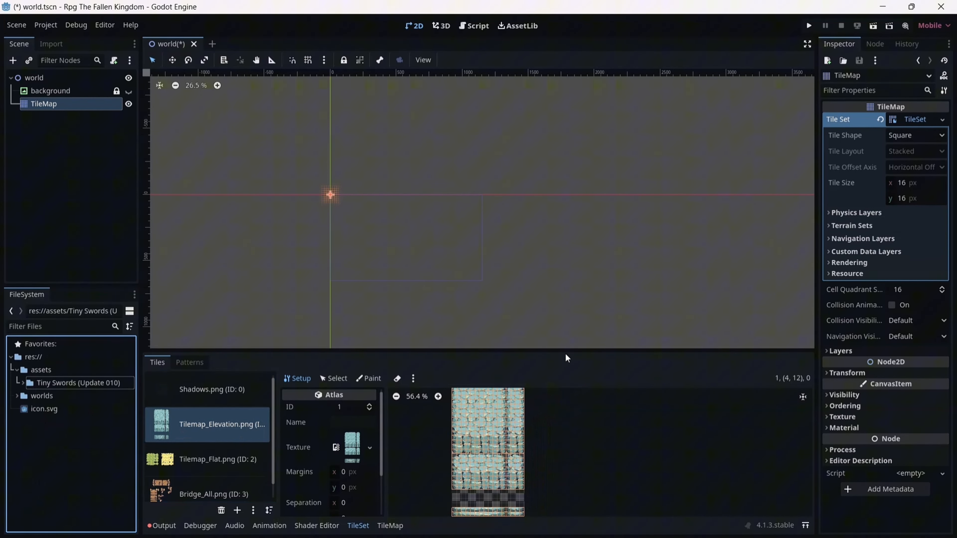
Name the TileMap's first layer "Dry grass".
left_click(852, 354)
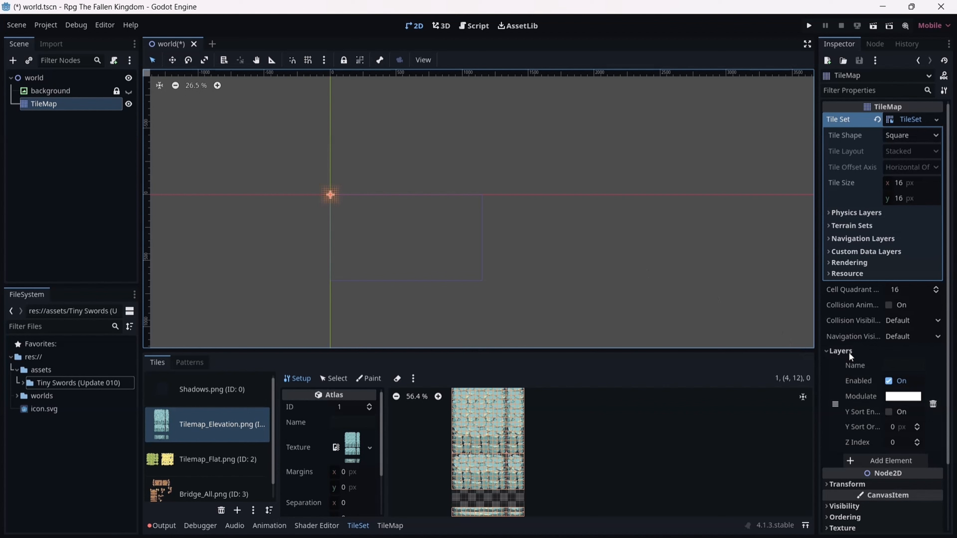
left_click(900, 366)
type("Dr")
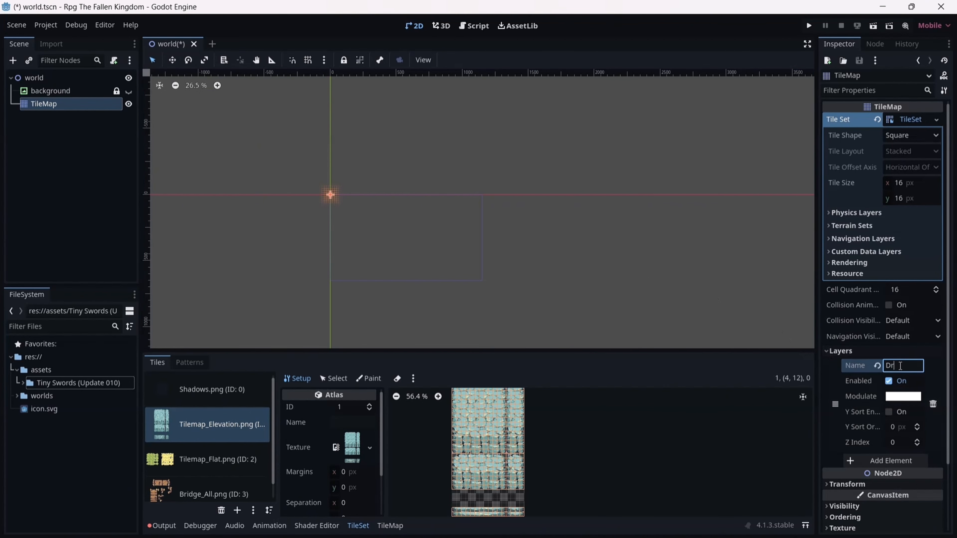
type("y grass")
key("Return")
Add a second TileMap layer named "Ground 1".
left_click(857, 459)
left_click(906, 460)
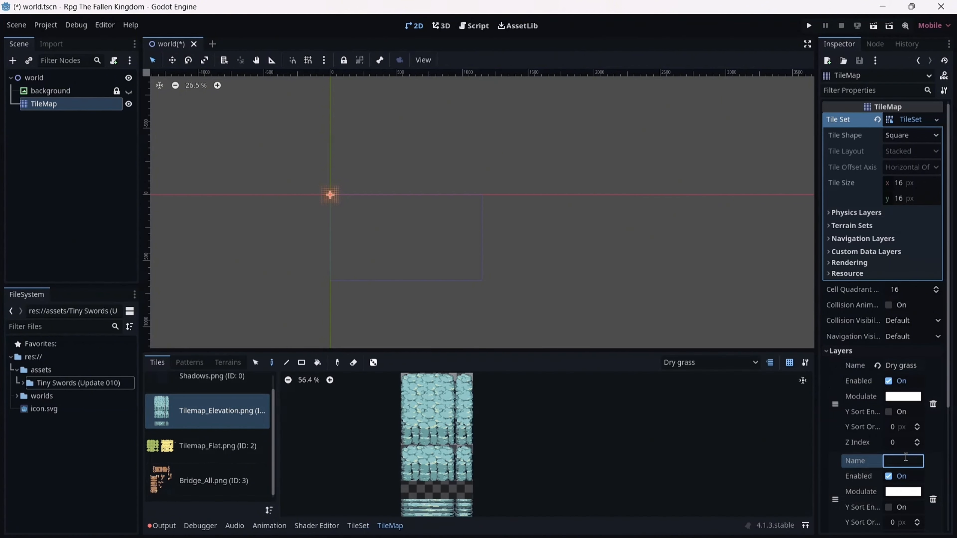
type("Ground 1")
key("Return")
Paint four overlapping copies of the large rock block from Tilemap_Elevation.png in a horizontal row on the Ground 1 layer.
left_click(736, 365)
left_click(689, 386)
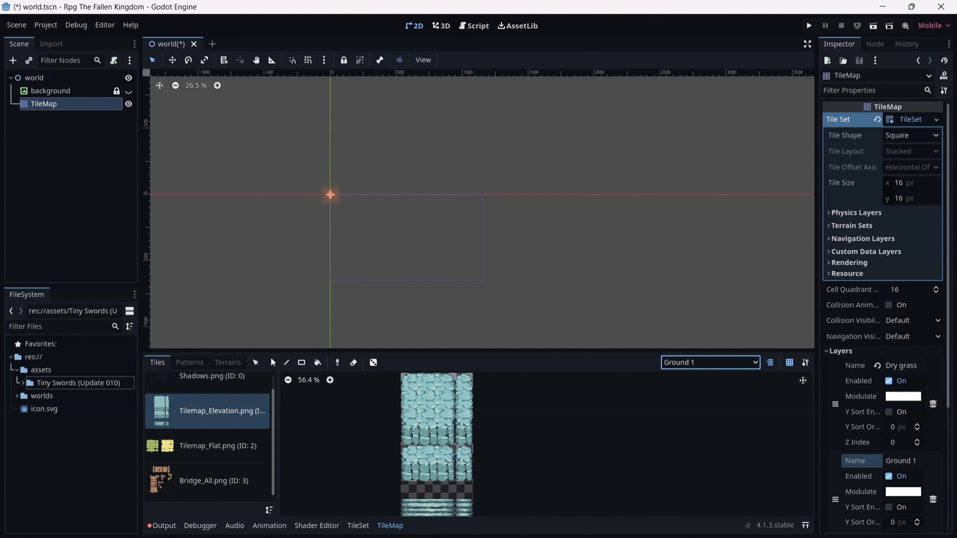
left_click_drag(401, 373, 453, 446)
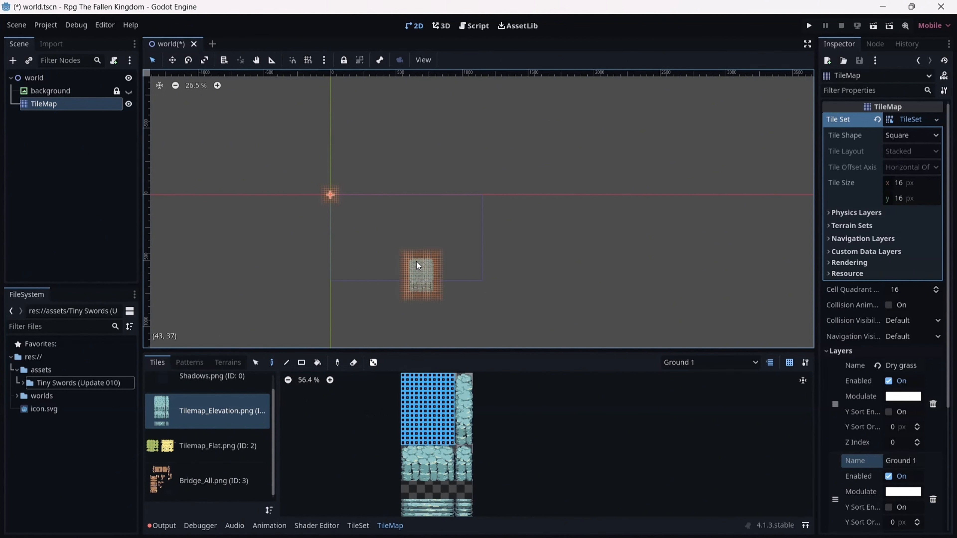
scroll(377, 230, "up", 8)
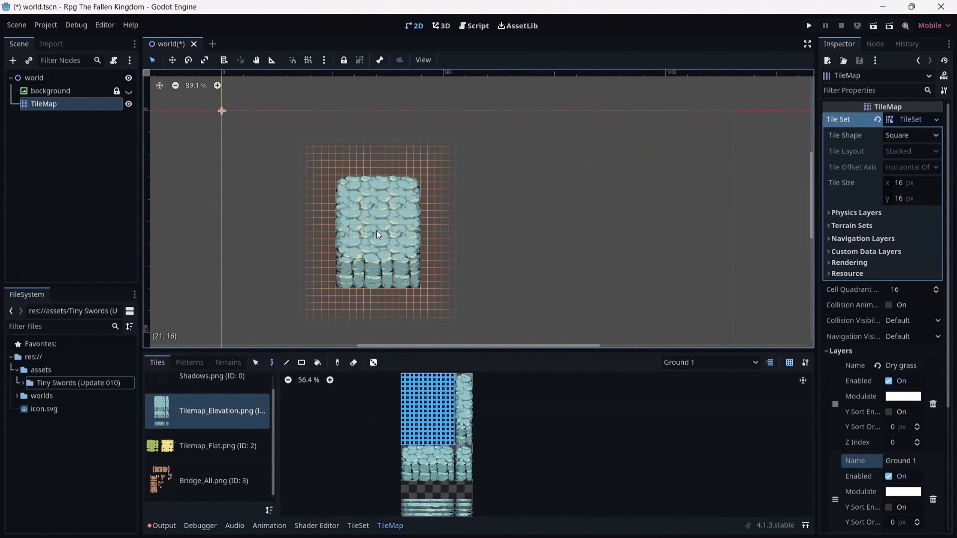
left_click(376, 230)
left_click(476, 233)
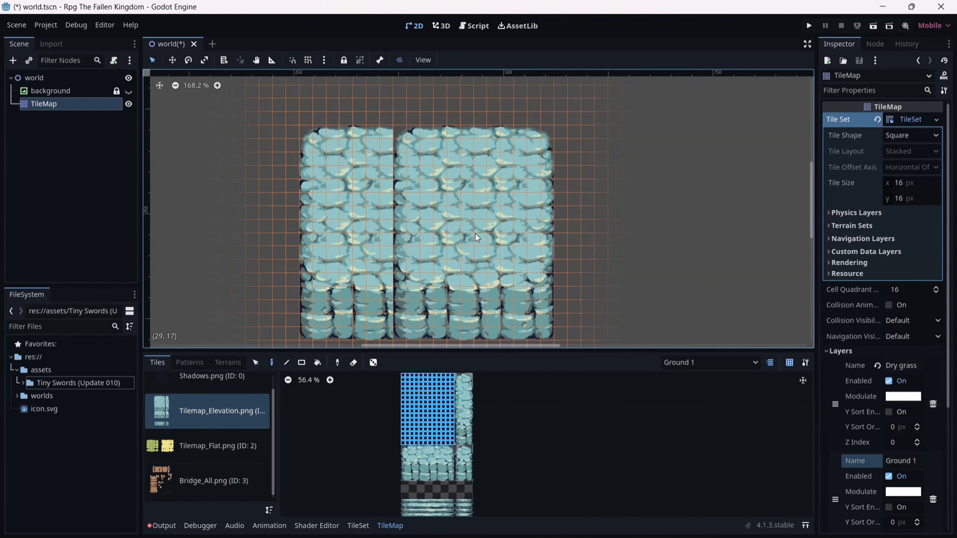
left_click(551, 234)
left_click(616, 233)
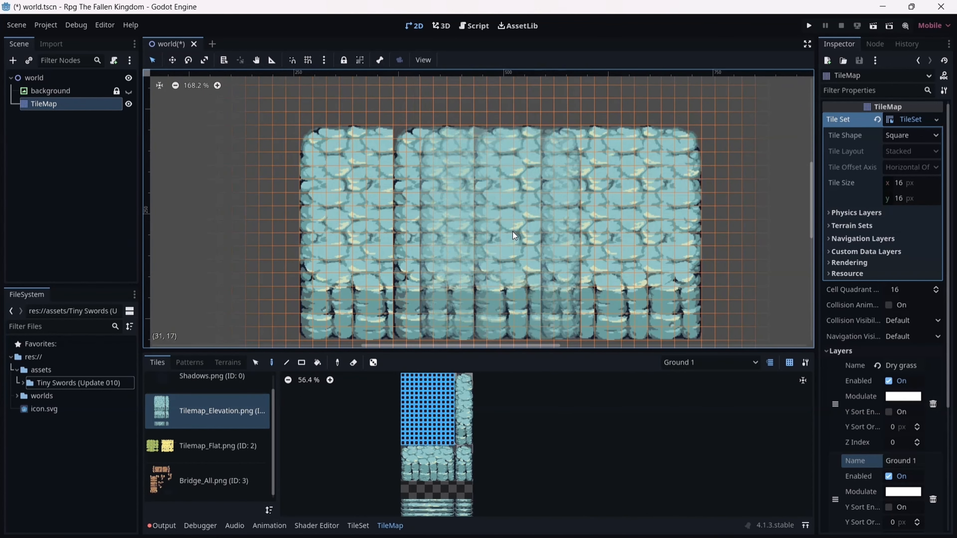
Draw line strokes across the existing rock on Ground 1, using the large rock block and a small patch of inner rock tiles.
left_click(285, 362)
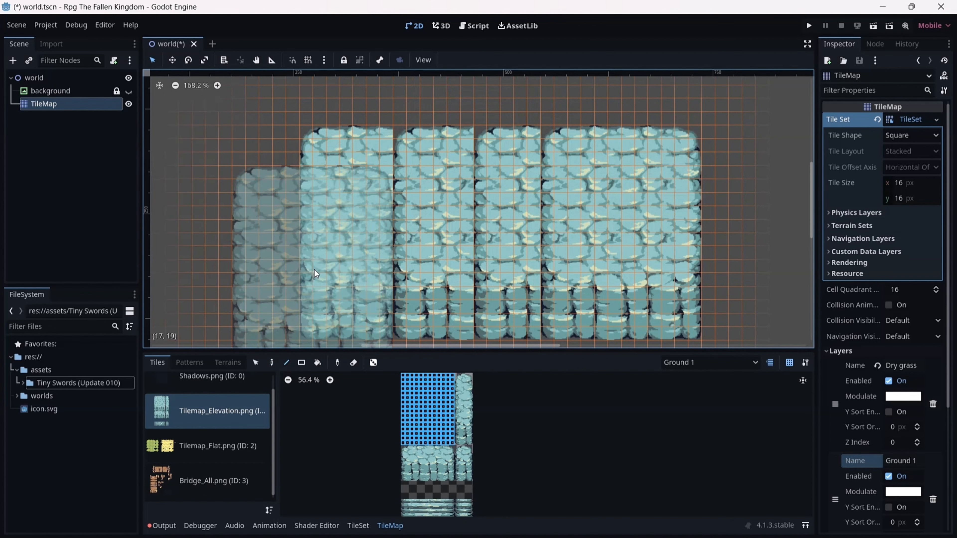
left_click_drag(298, 277, 542, 132)
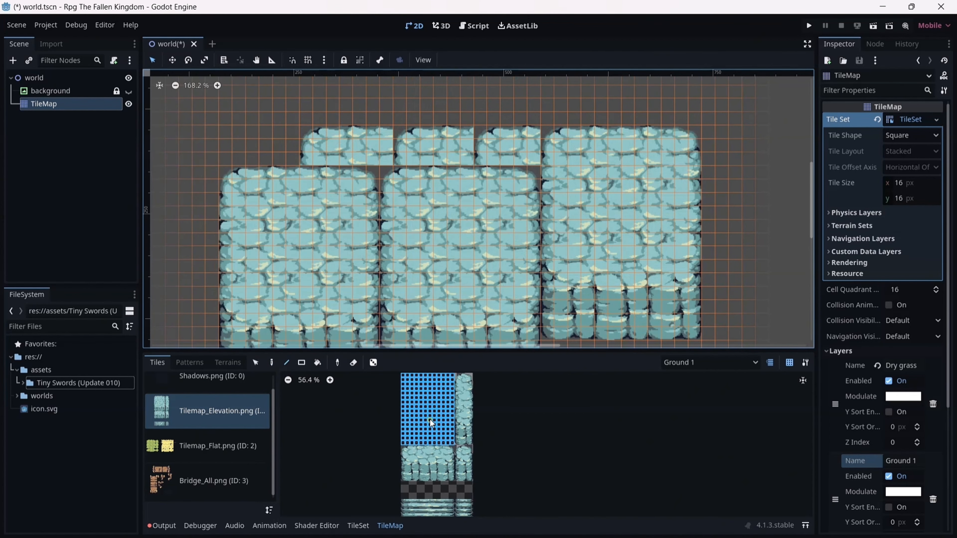
left_click(426, 407)
left_click(426, 408)
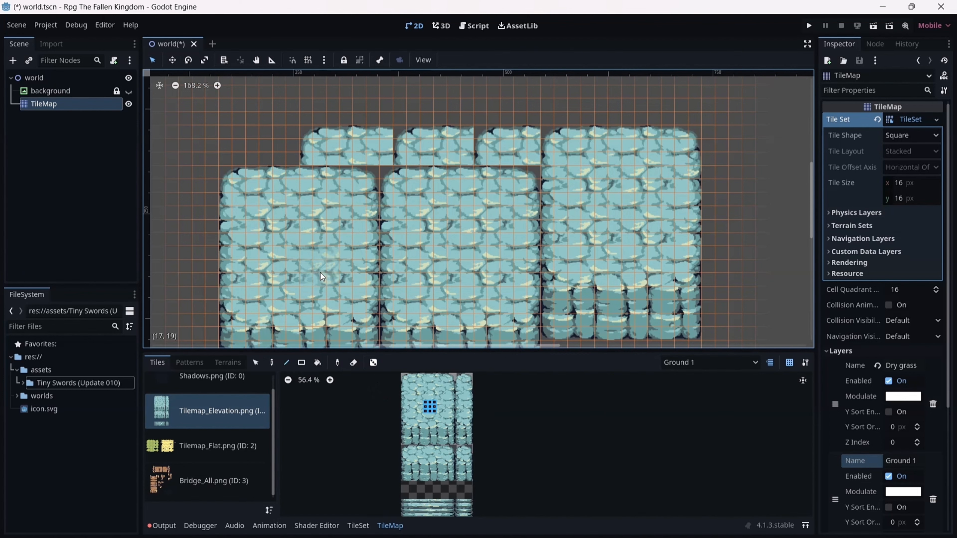
mouse_move(291, 280)
left_mouse_down()
mouse_move(473, 155)
mouse_move(585, 183)
mouse_move(596, 196)
left_mouse_up()
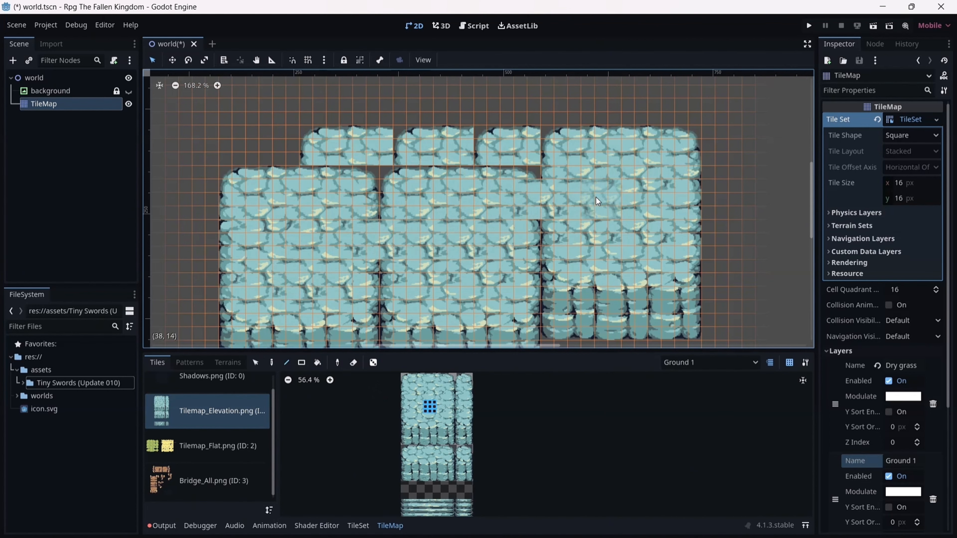
Fill overlapping rectangles with the inner rock tiles across the Ground 1 rock area, plus a separate rectangle beyond its right edge.
left_click(301, 362)
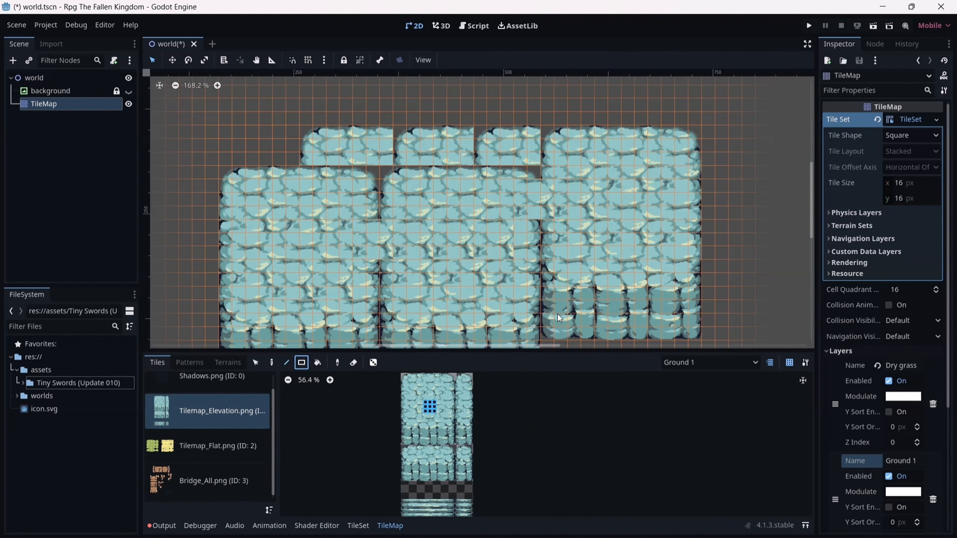
mouse_move(267, 155)
left_mouse_down()
mouse_move(490, 197)
mouse_move(580, 250)
mouse_move(542, 256)
left_mouse_up()
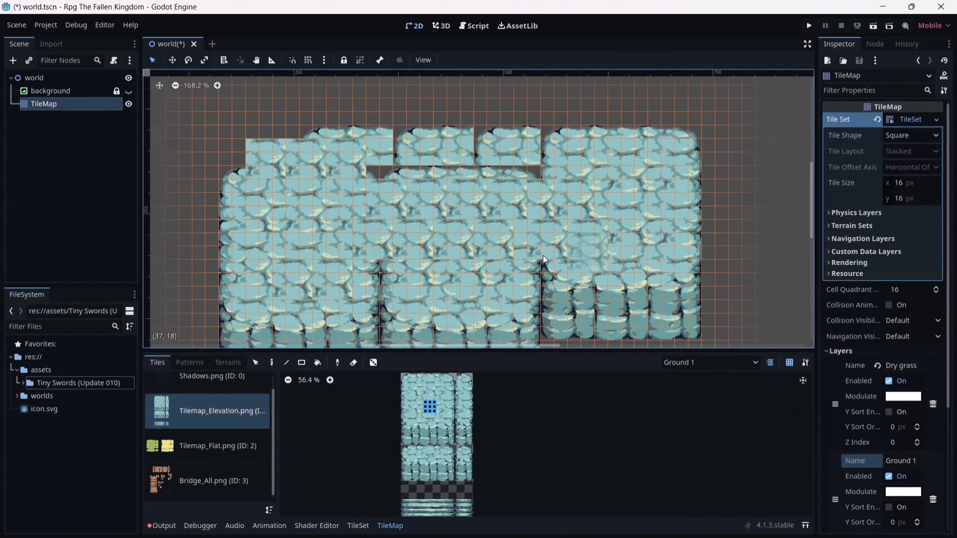
left_click(301, 362)
left_click_drag(226, 131, 644, 283)
left_click_drag(336, 167, 665, 294)
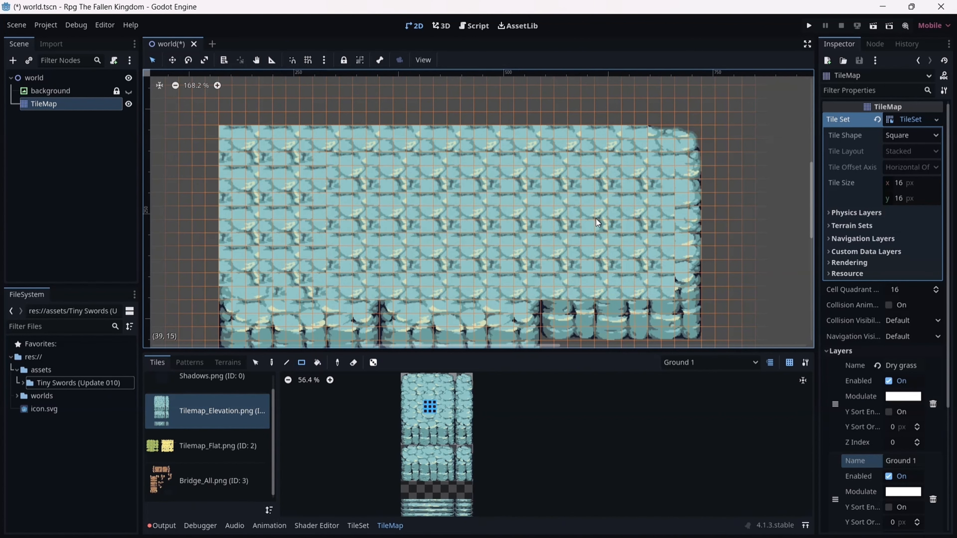
left_click_drag(706, 172, 779, 291)
Erase all the painted rock tiles from the Ground 1 layer.
scroll(583, 198, "down", 6)
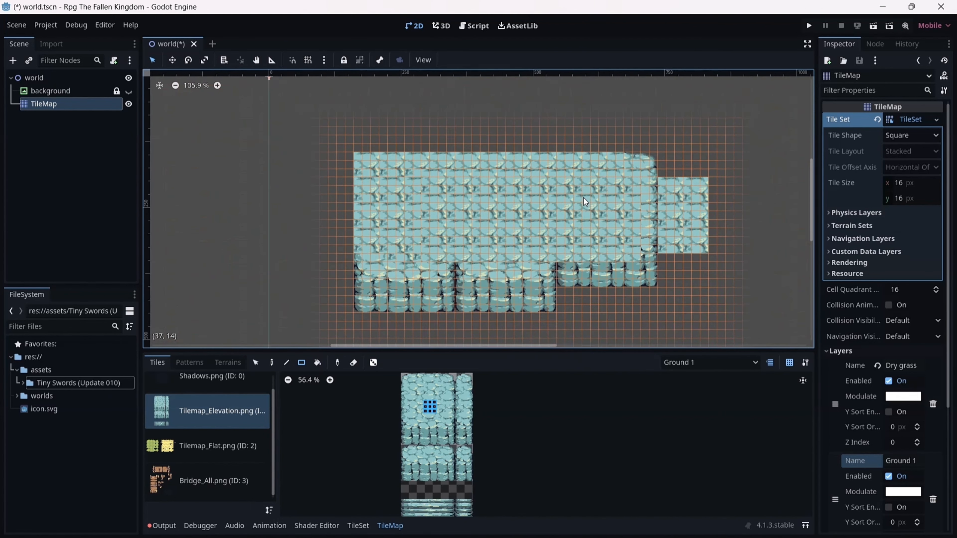
left_click_drag(367, 130, 584, 262)
mouse_move(584, 262)
right_mouse_down()
mouse_move(666, 304)
mouse_move(707, 311)
right_mouse_up()
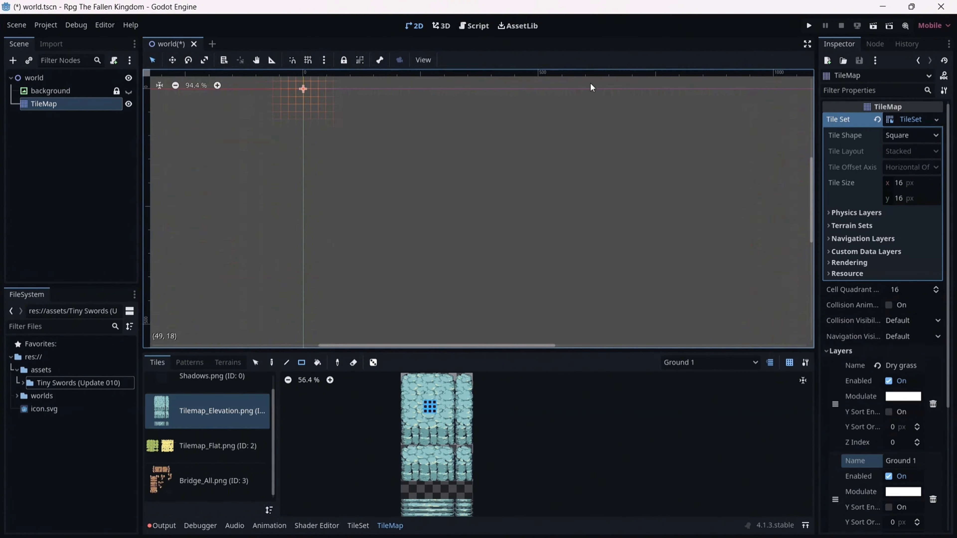
Paint a single copy of the large rock block from Tilemap_Elevation.png near the scene origin on the Ground 1 layer.
left_click(317, 363)
left_click(272, 364)
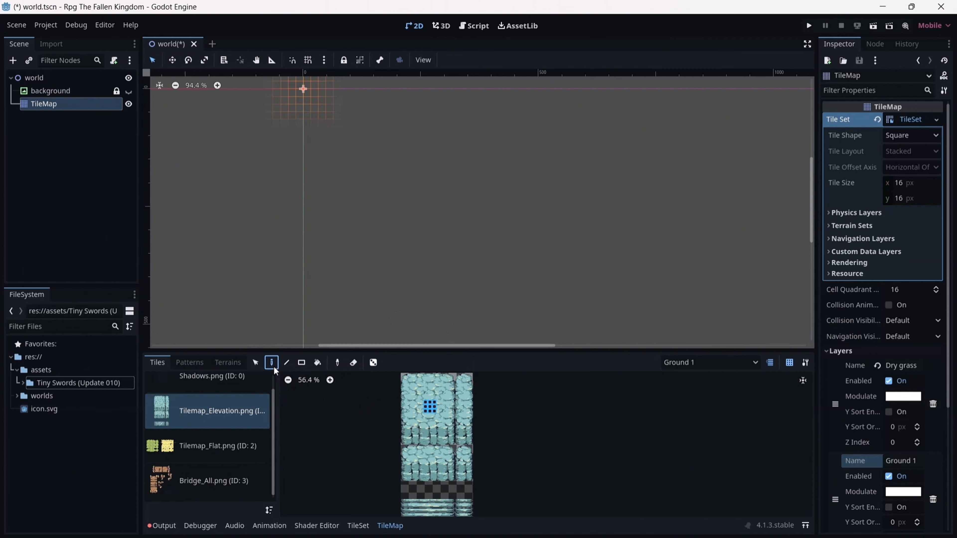
mouse_move(404, 375)
left_mouse_down()
mouse_move(448, 423)
mouse_move(452, 446)
left_mouse_up()
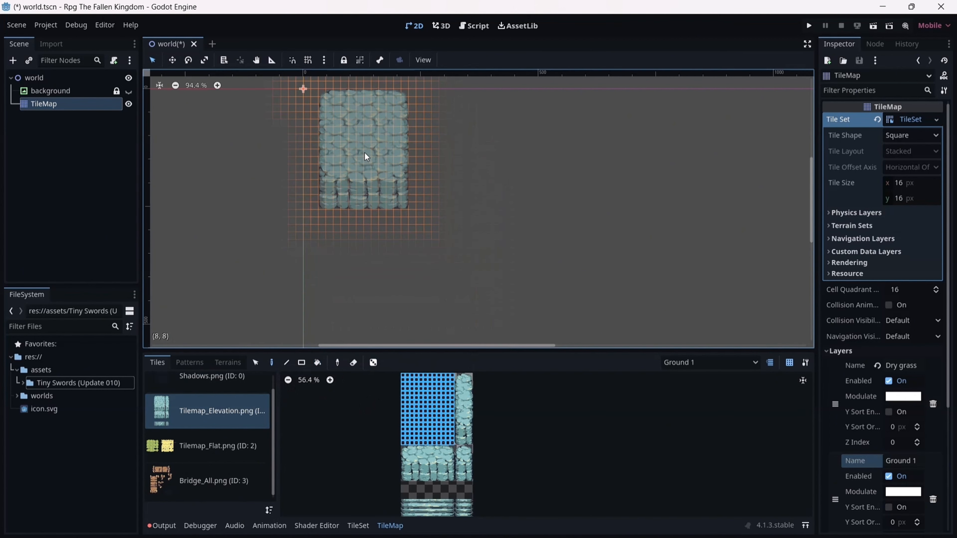
left_click(356, 159)
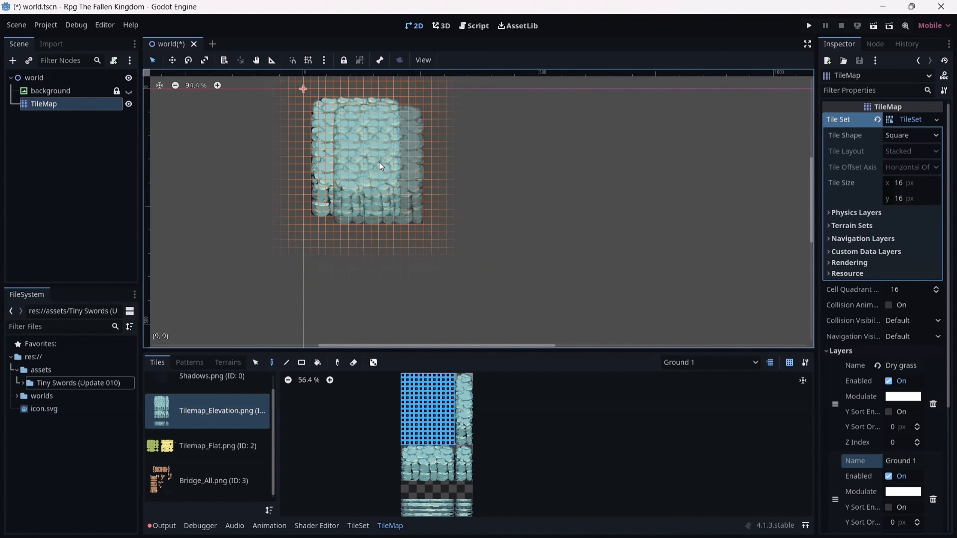
Set the TileMap's texture filter to Nearest.
left_click(829, 350)
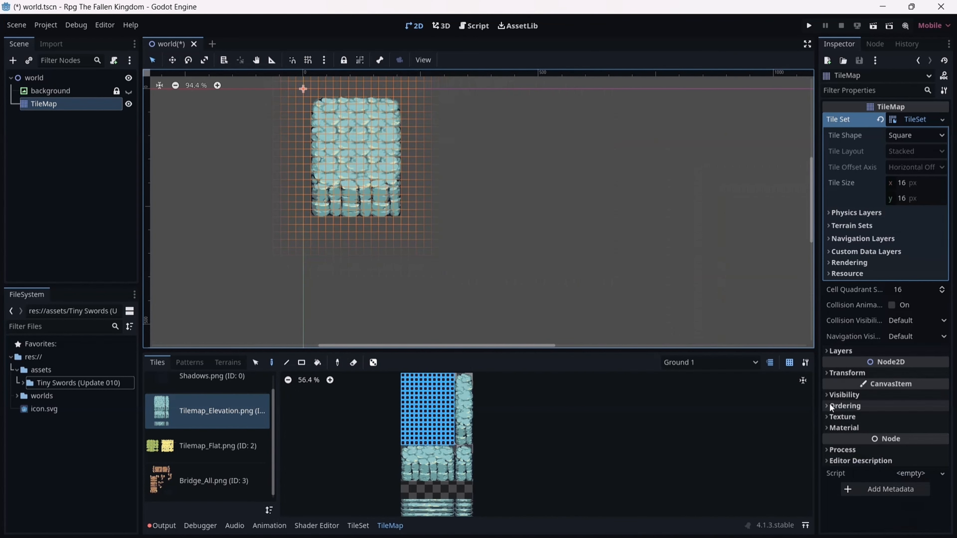
left_click(852, 416)
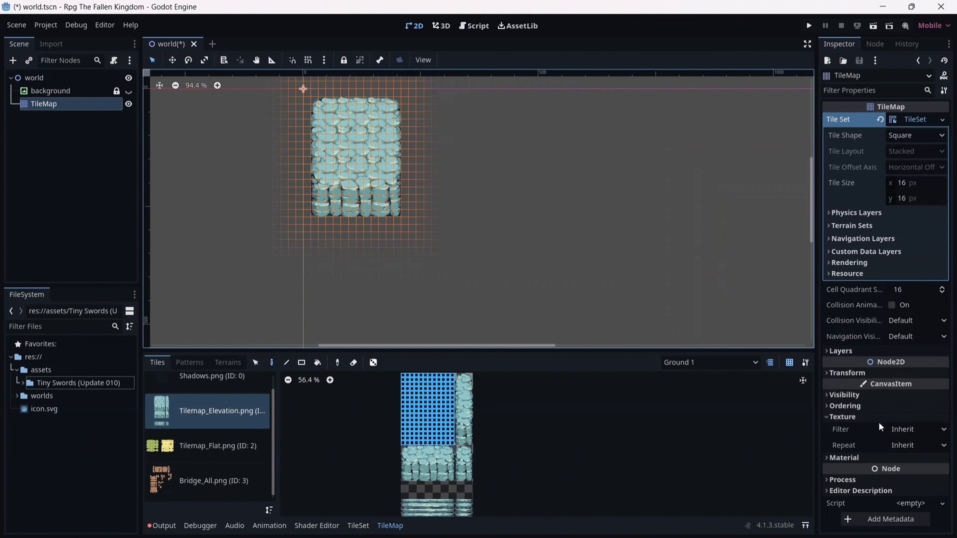
left_click(903, 430)
left_click(881, 459)
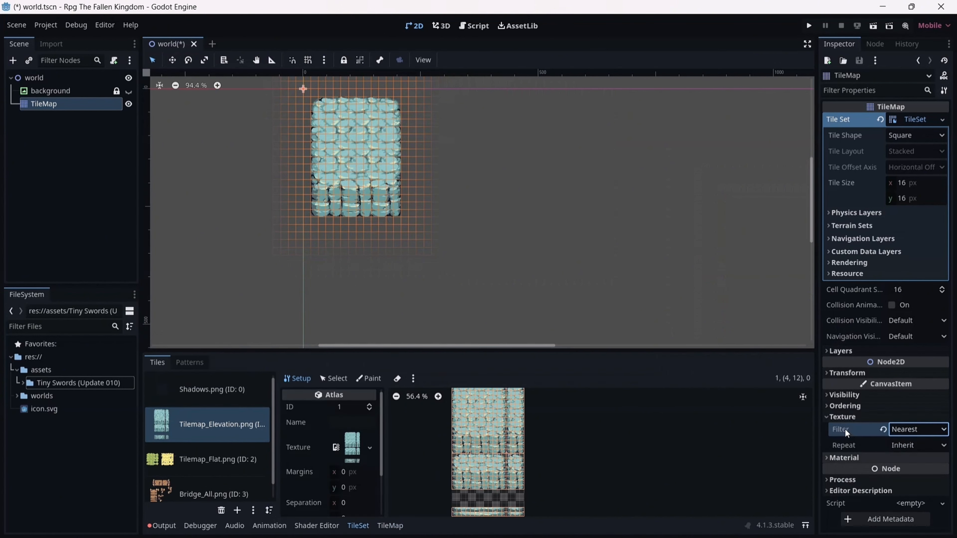
left_click(835, 419)
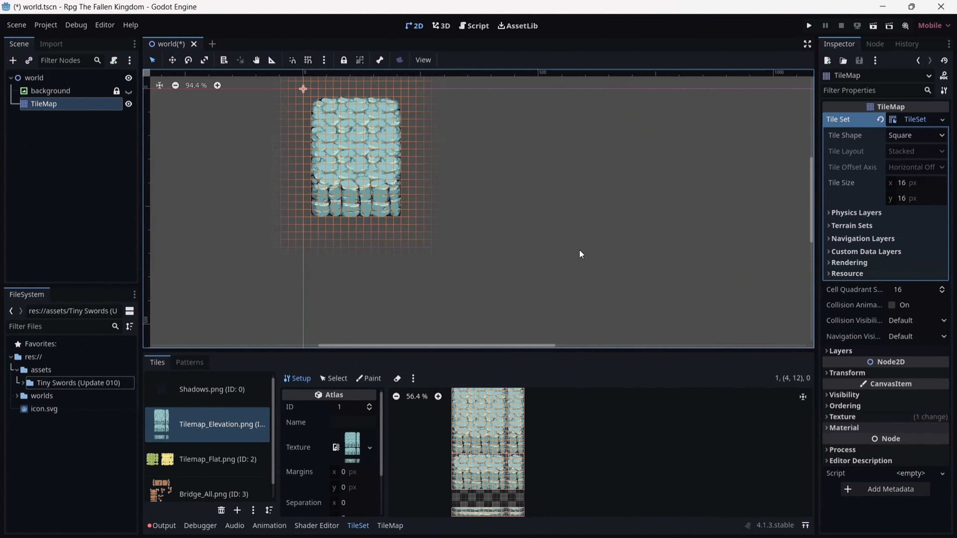
scroll(578, 249, "down", 2)
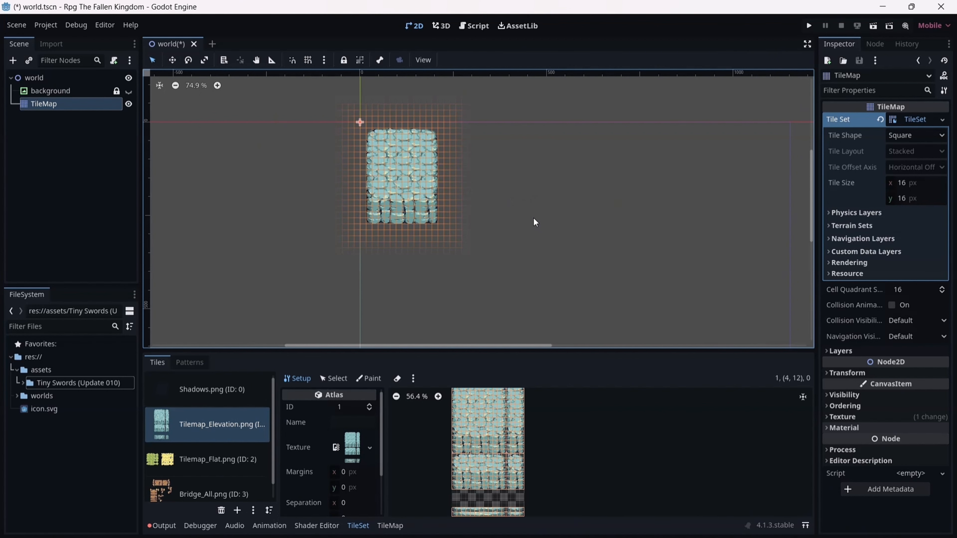
scroll(535, 222, "up", 2)
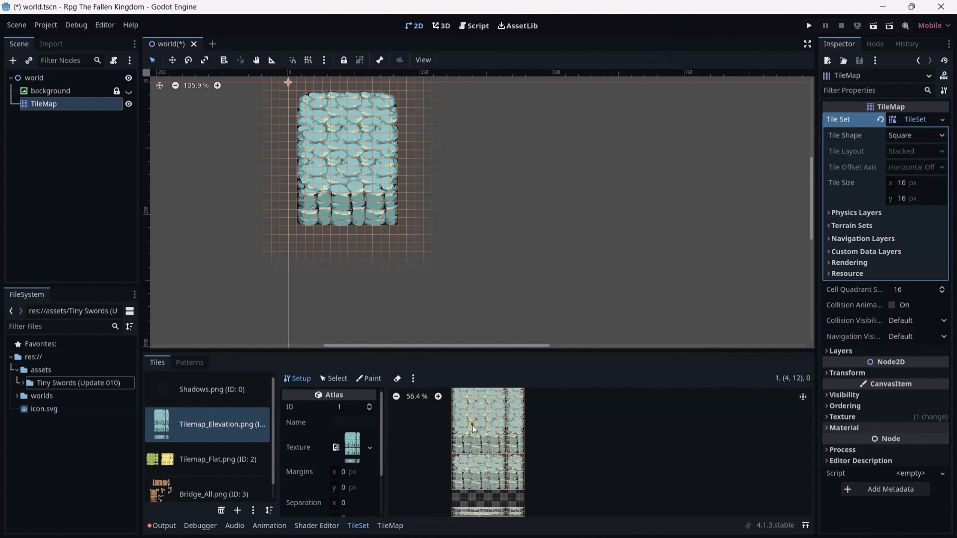
scroll(473, 425, "up", 2)
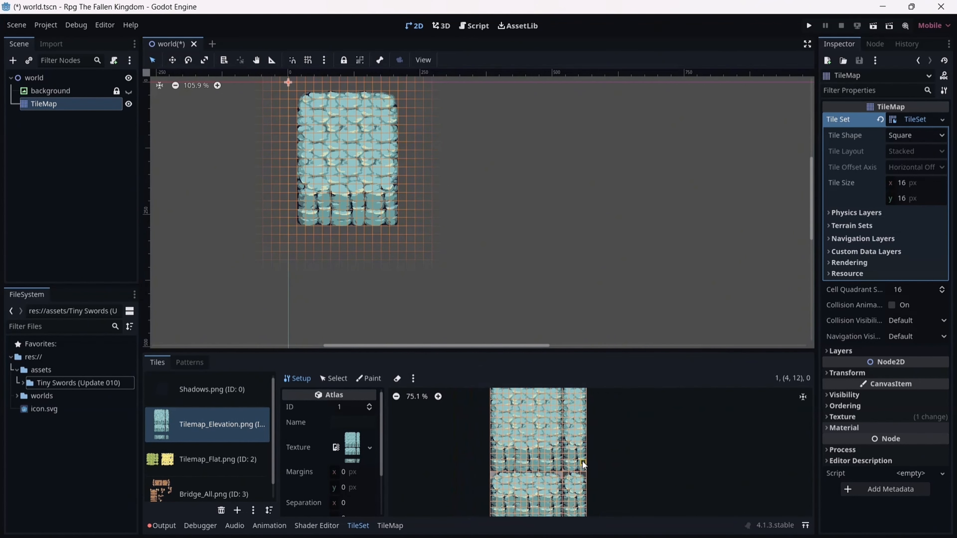
scroll(582, 461, "down", 2)
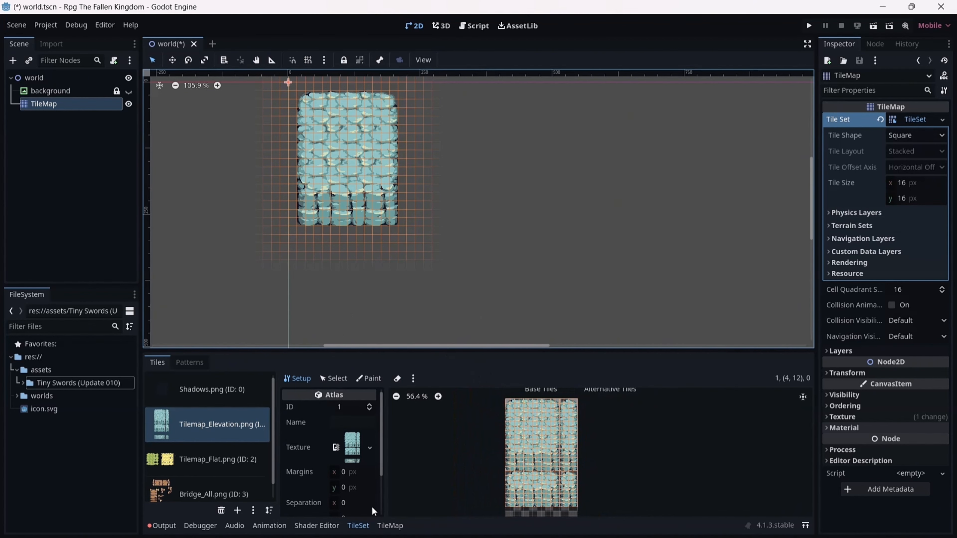
Erase the right-hand columns of the rock block on Ground 1 and add a second rock section overlapping its lower-right corner.
left_click(390, 526)
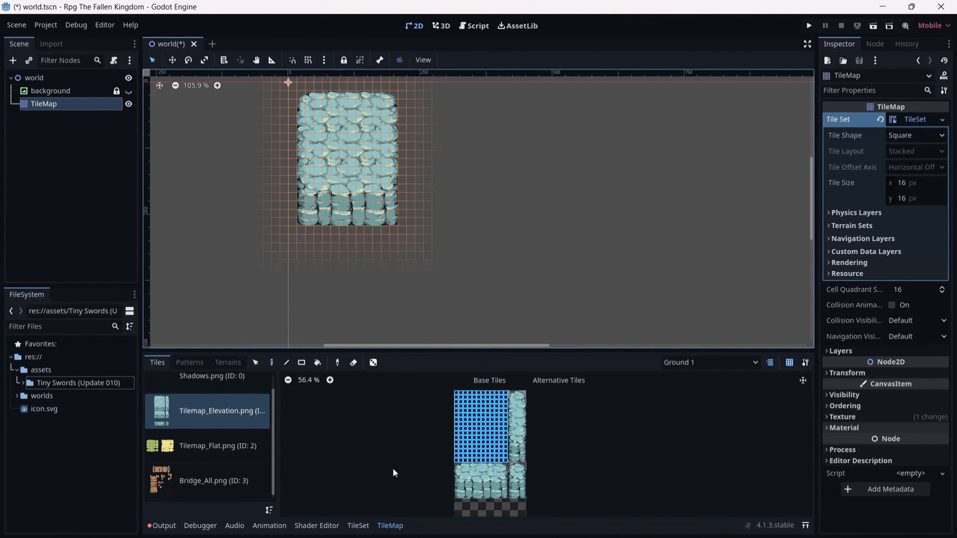
left_click(306, 363)
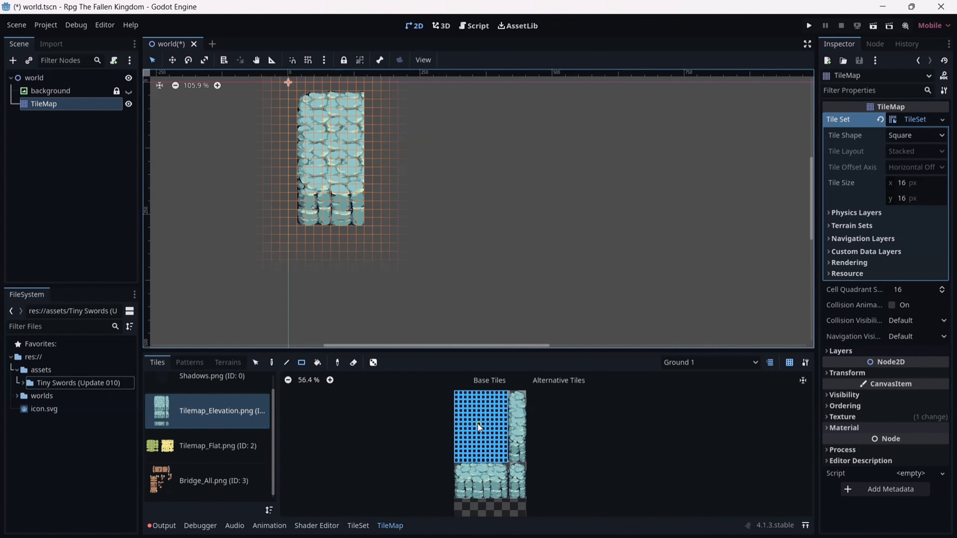
left_click_drag(466, 398, 506, 460)
left_click(470, 398)
left_click_drag(471, 397, 456, 424)
left_click(397, 231)
left_click(368, 247)
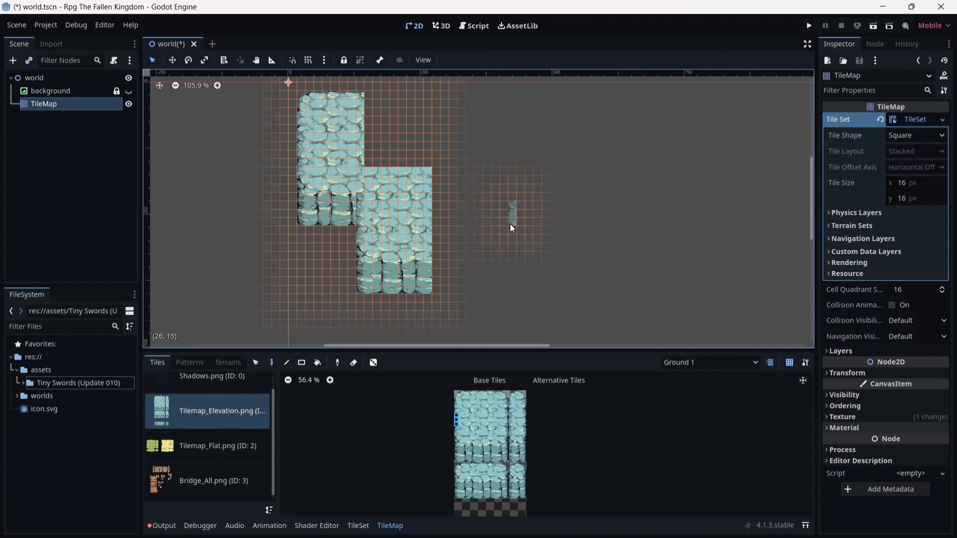
Set the TileMap's scale to 0.5 on both axes and inspect the scaled rock tiles up close.
scroll(674, 266, "down", 1)
left_click(850, 371)
left_click(902, 431)
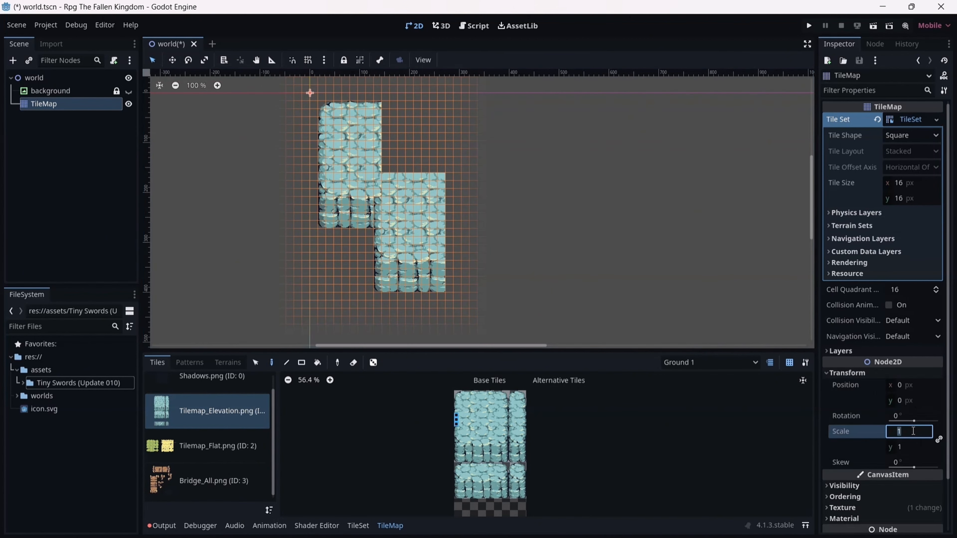
type("0.5")
key("Return")
scroll(484, 220, "up", 19)
left_click_drag(516, 345, 482, 346)
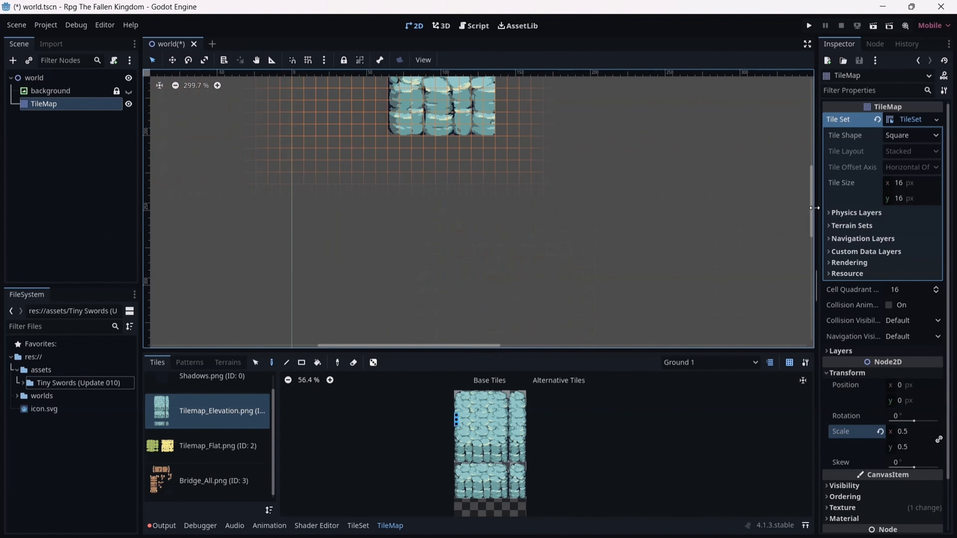
left_click_drag(811, 205, 814, 197)
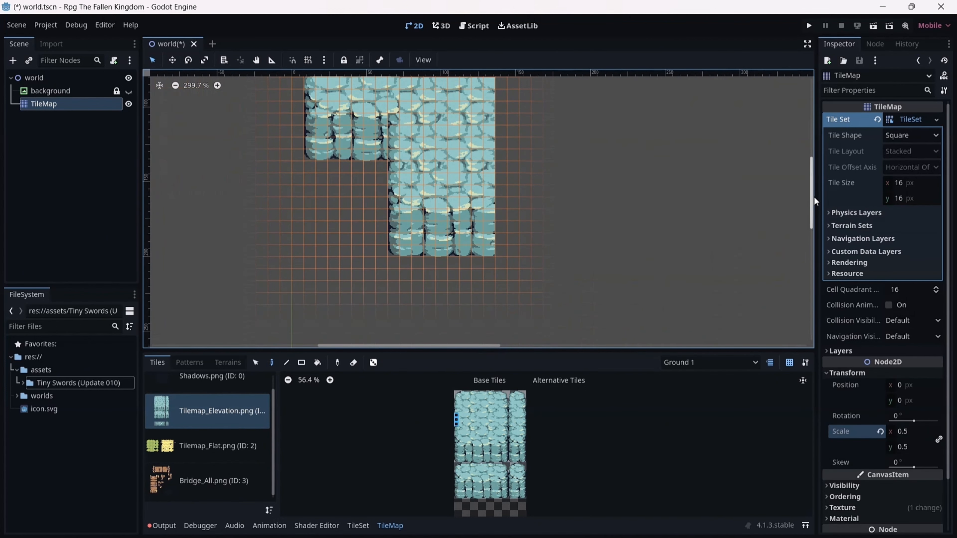